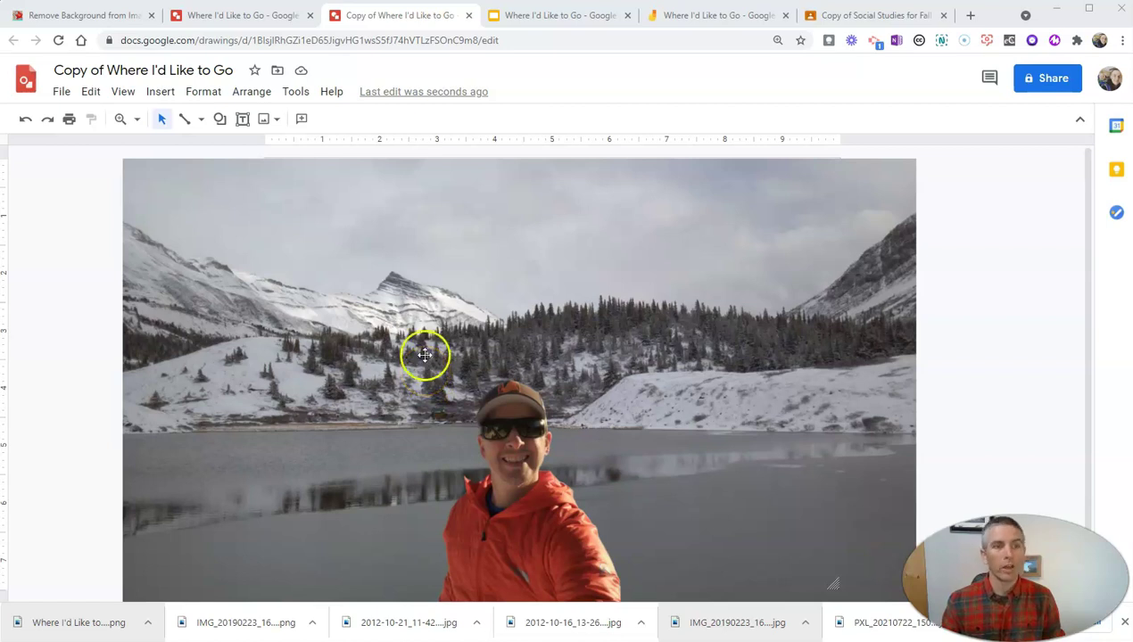
# Cut the selfie out of its snowy background in PhotoScissors and download the low-resolution PNG
pyautogui.click(95, 20)
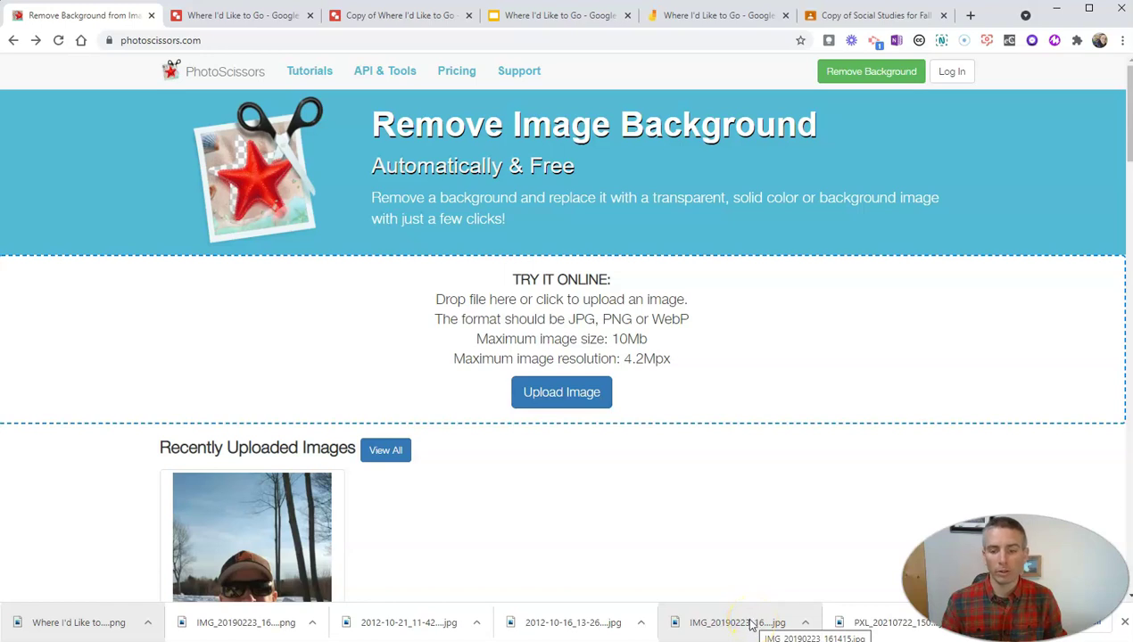
pyautogui.moveTo(753, 624); pyautogui.dragTo(575, 332)
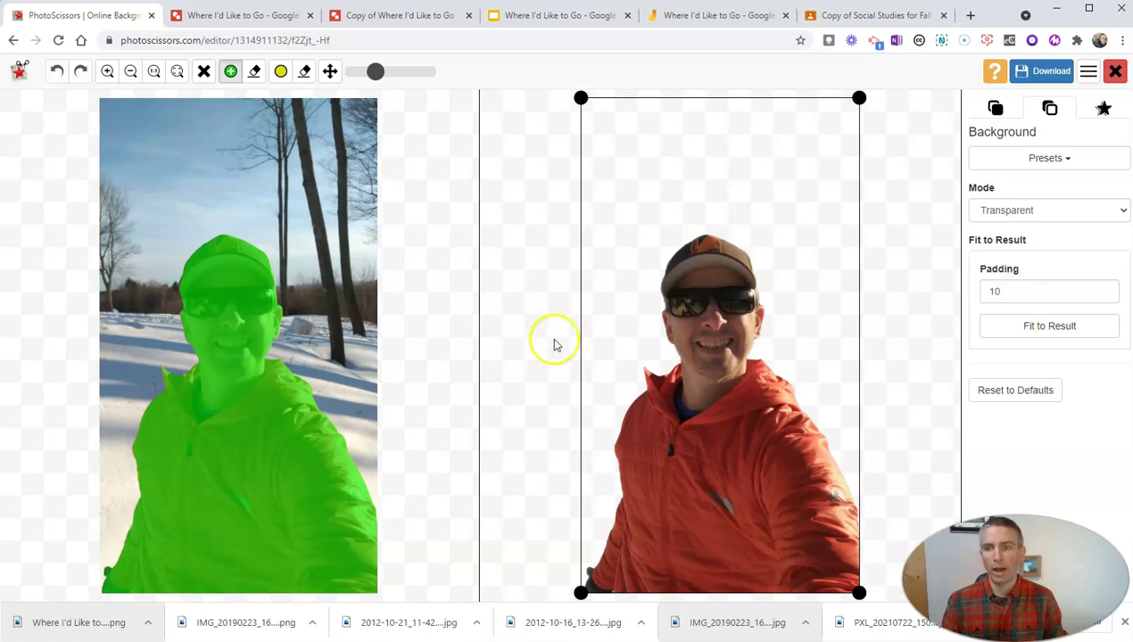
pyautogui.click(1039, 77)
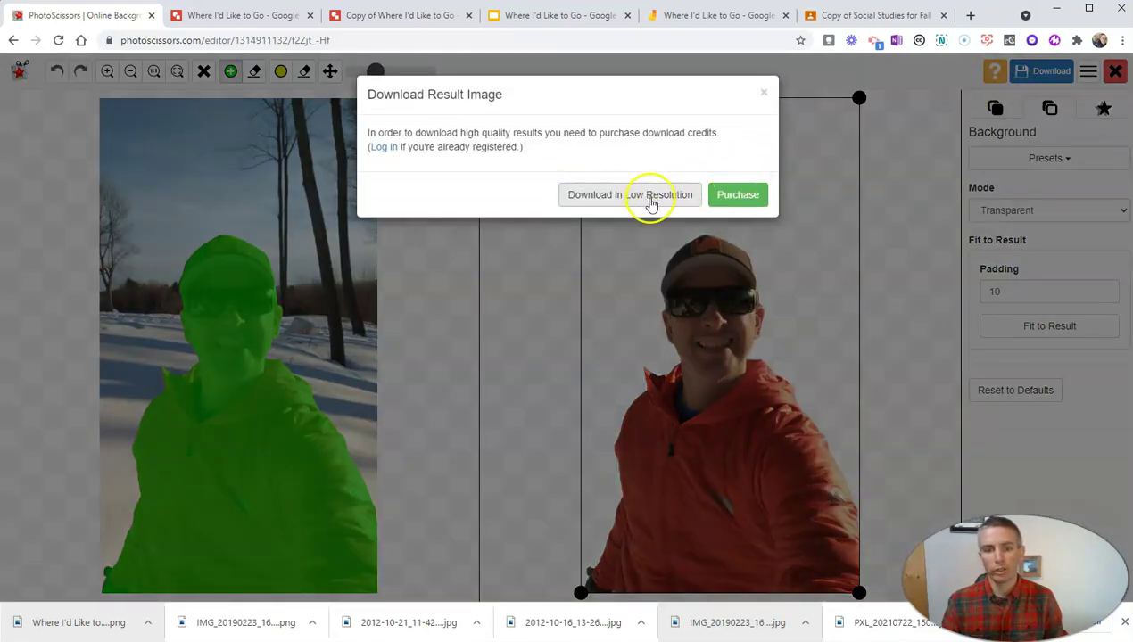
pyautogui.click(651, 203)
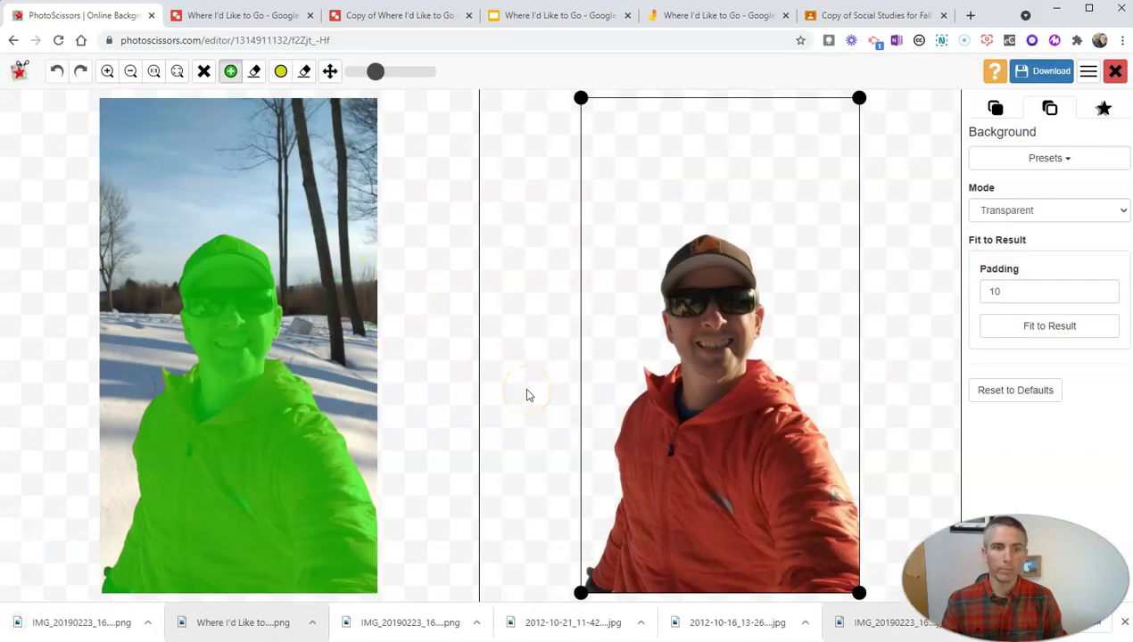
pyautogui.click(272, 18)
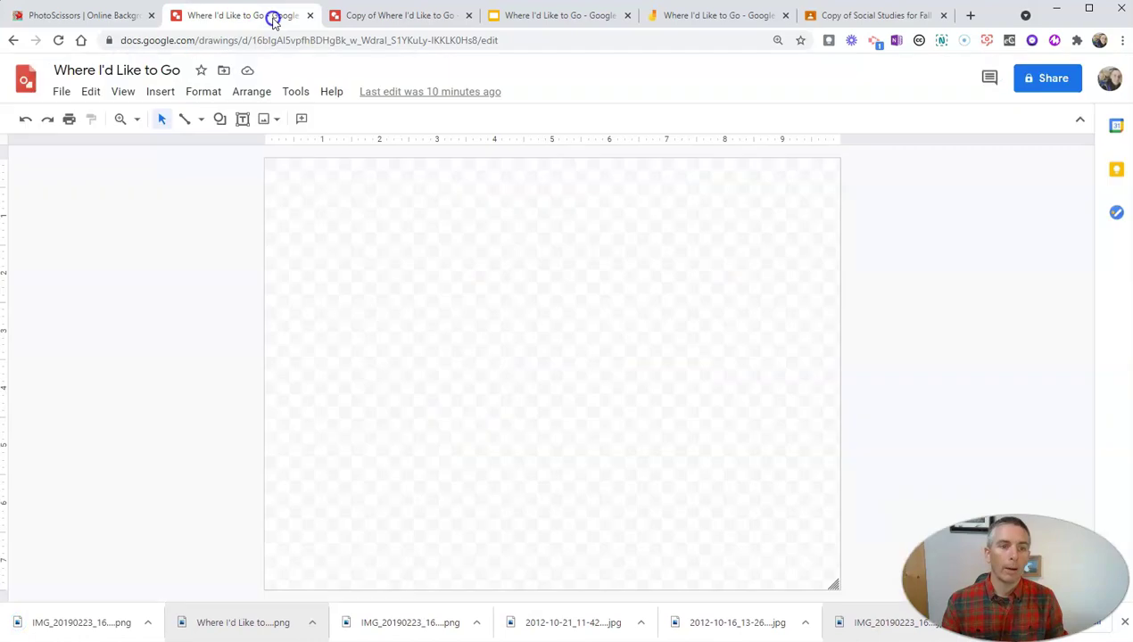
pyautogui.click(434, 505)
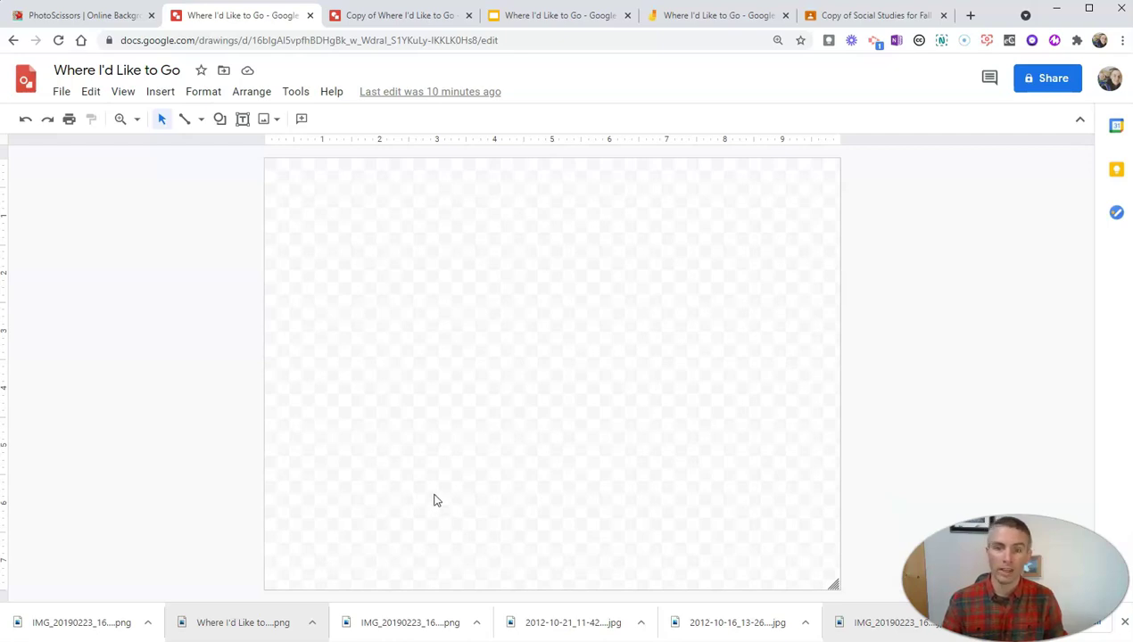
pyautogui.click(265, 119)
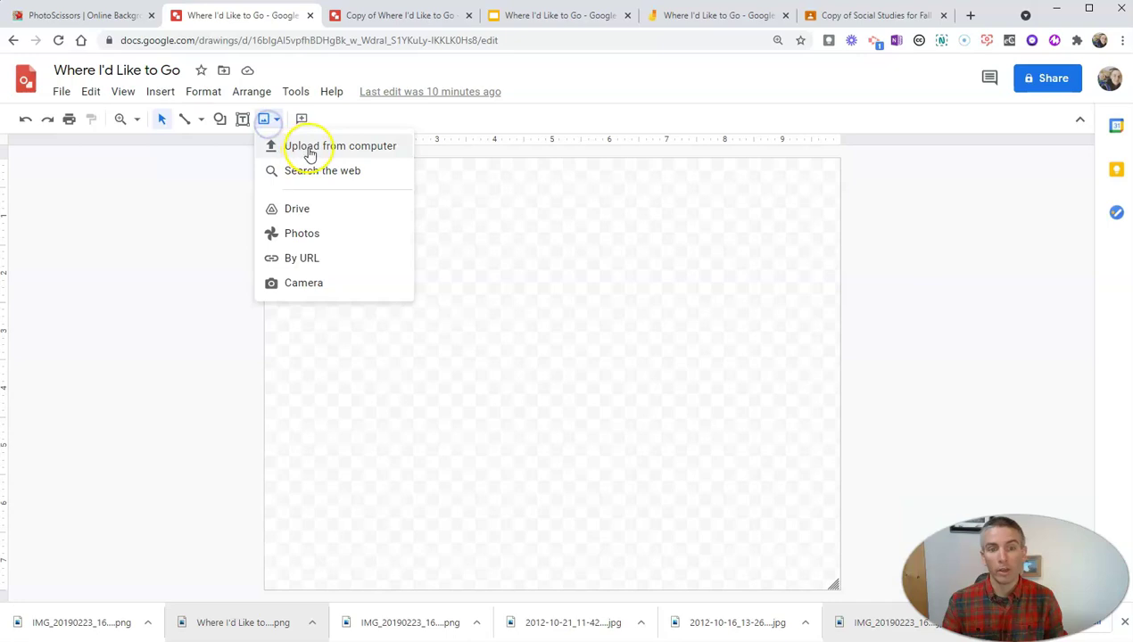
pyautogui.click(315, 173)
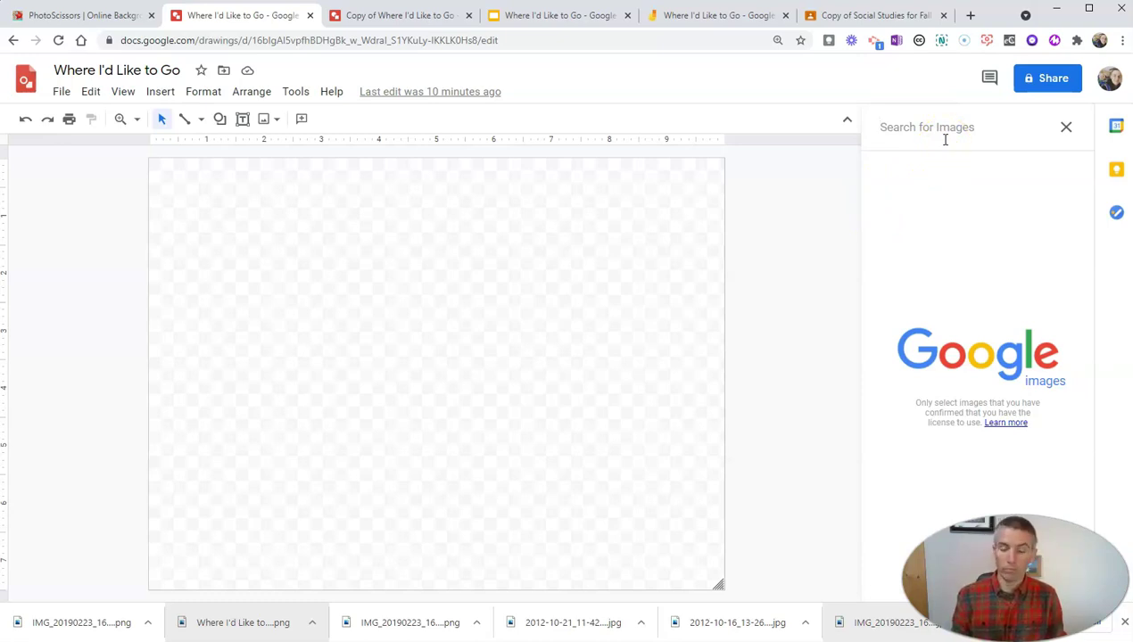
pyautogui.write('jasp')
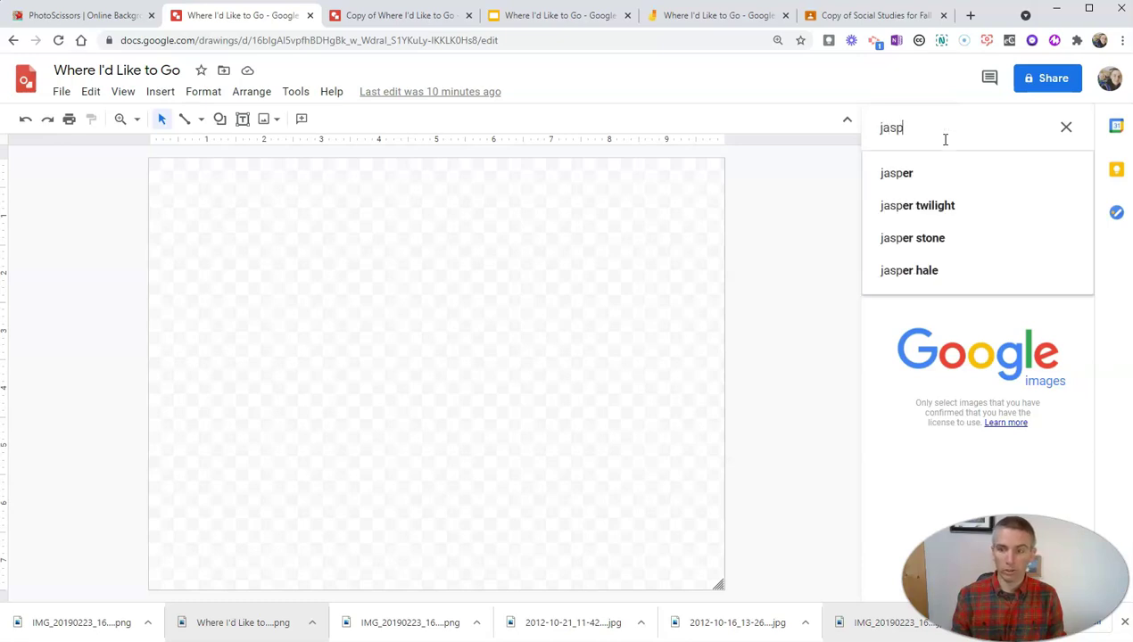
pyautogui.write('er na')
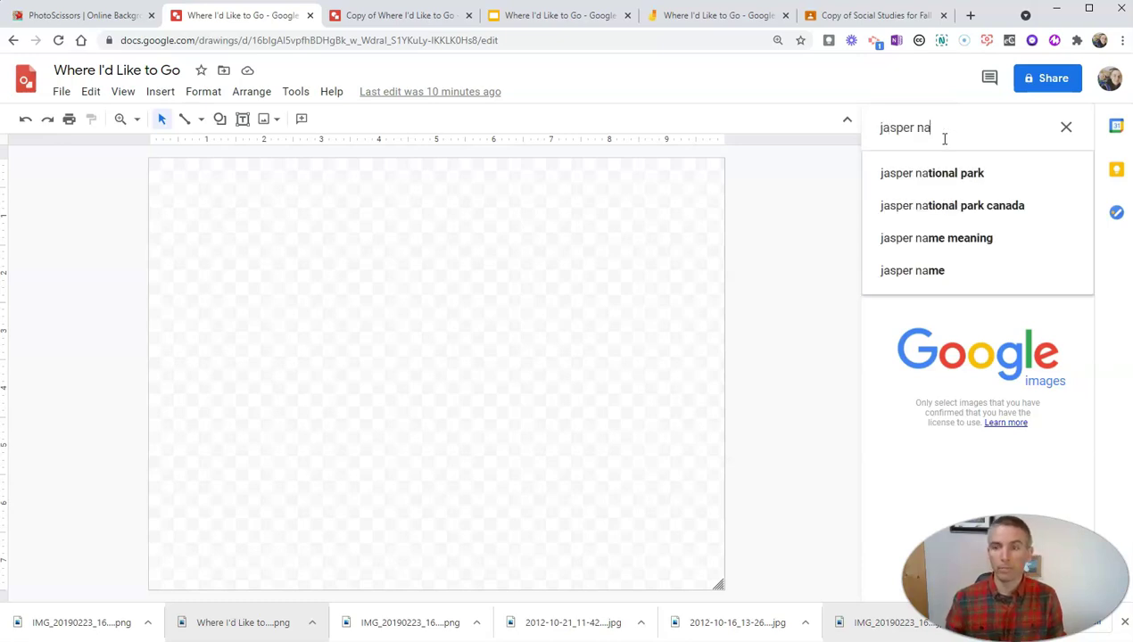
pyautogui.click(940, 174)
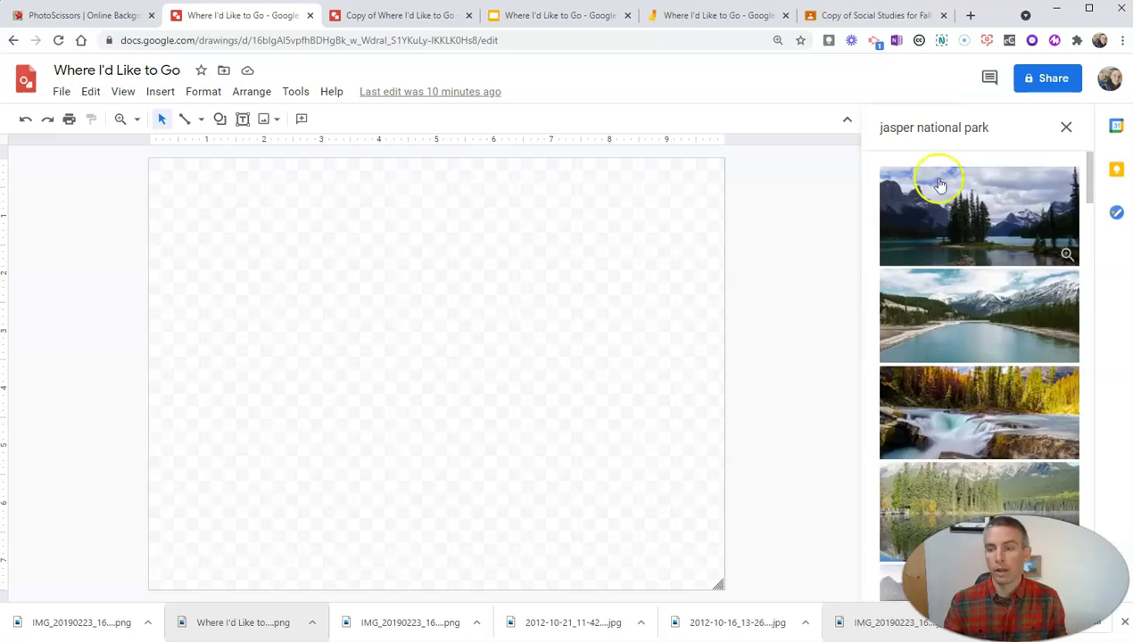
pyautogui.click(1066, 126)
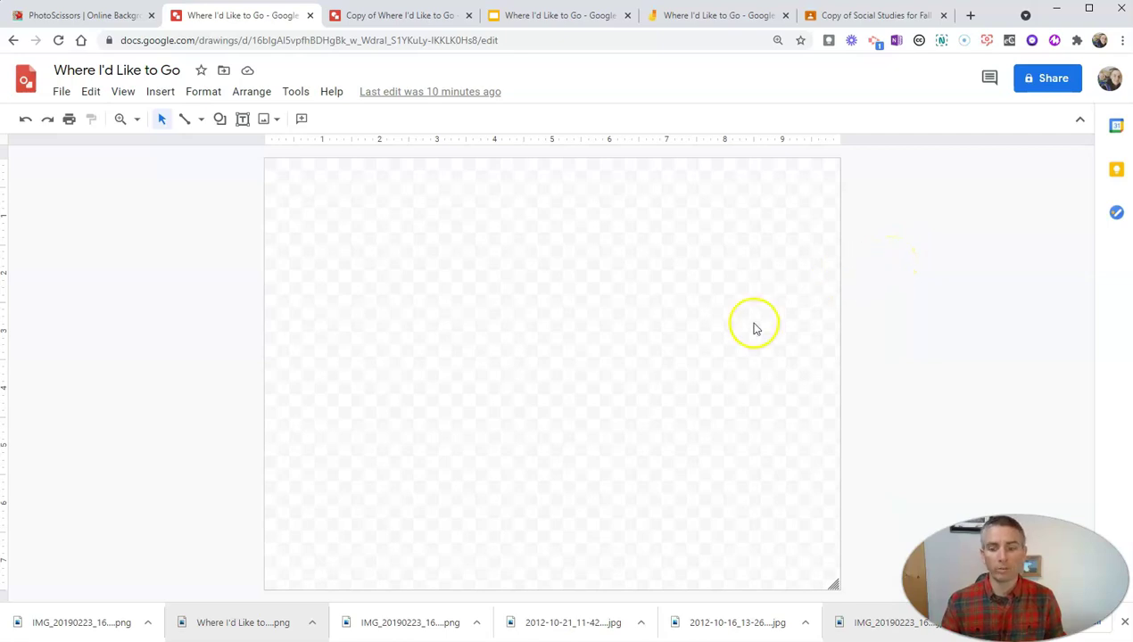
# Add the snowy mountain lake photo to the drawing and stretch it across the canvas
pyautogui.moveTo(745, 627); pyautogui.dragTo(550, 341)
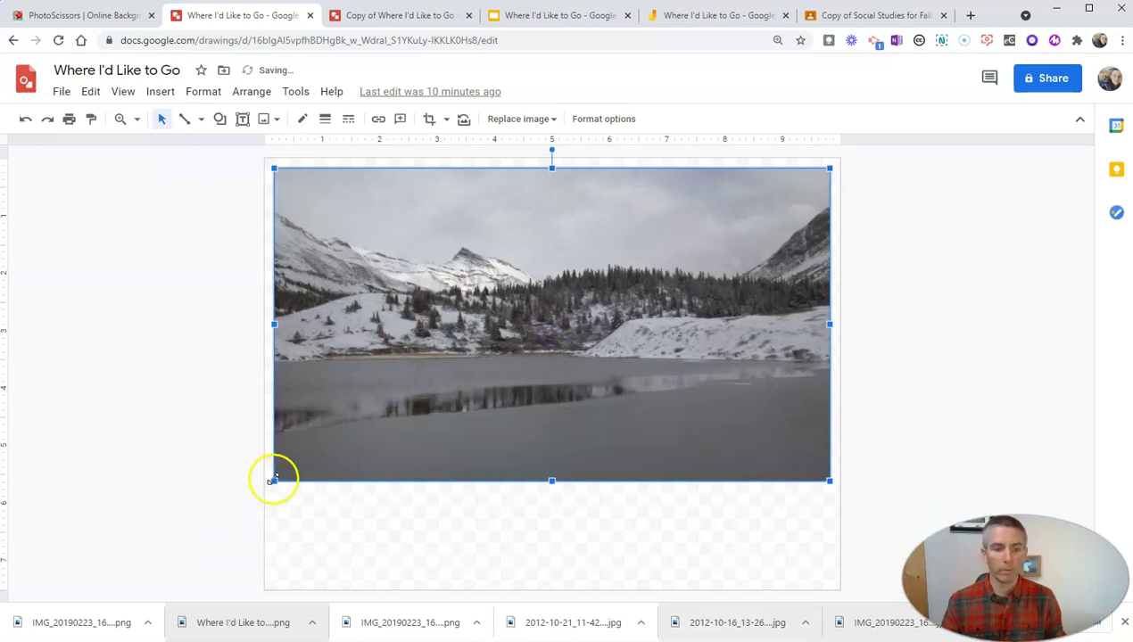
pyautogui.moveTo(273, 480); pyautogui.dragTo(168, 589)
pyautogui.moveTo(457, 481); pyautogui.dragTo(493, 479)
pyautogui.moveTo(120, 163); pyautogui.dragTo(111, 159)
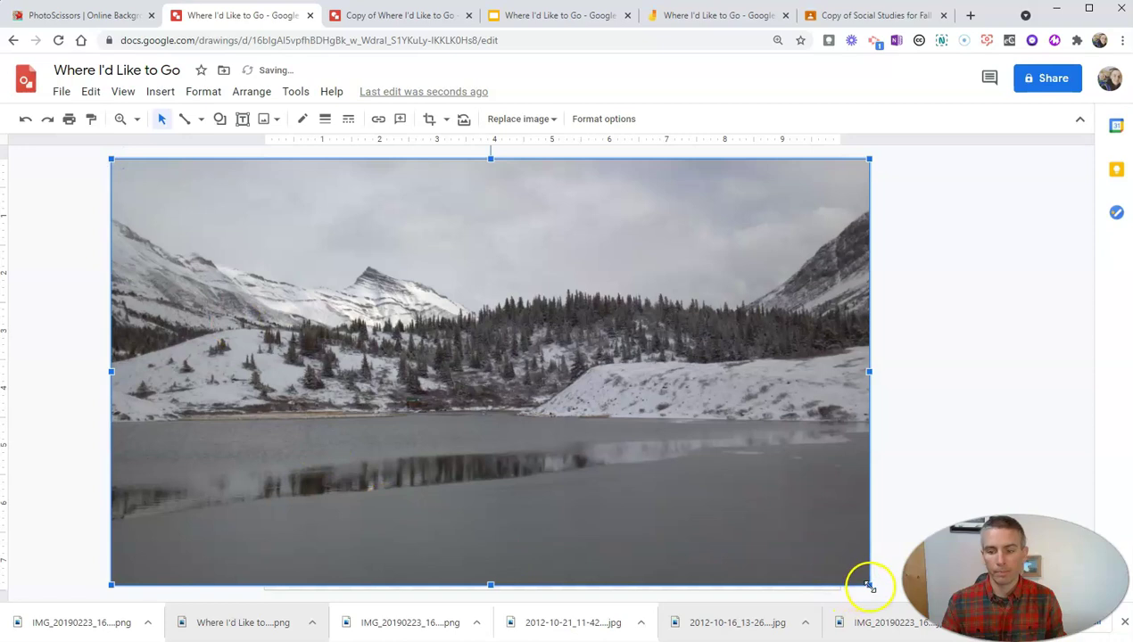
pyautogui.moveTo(869, 586); pyautogui.dragTo(884, 593)
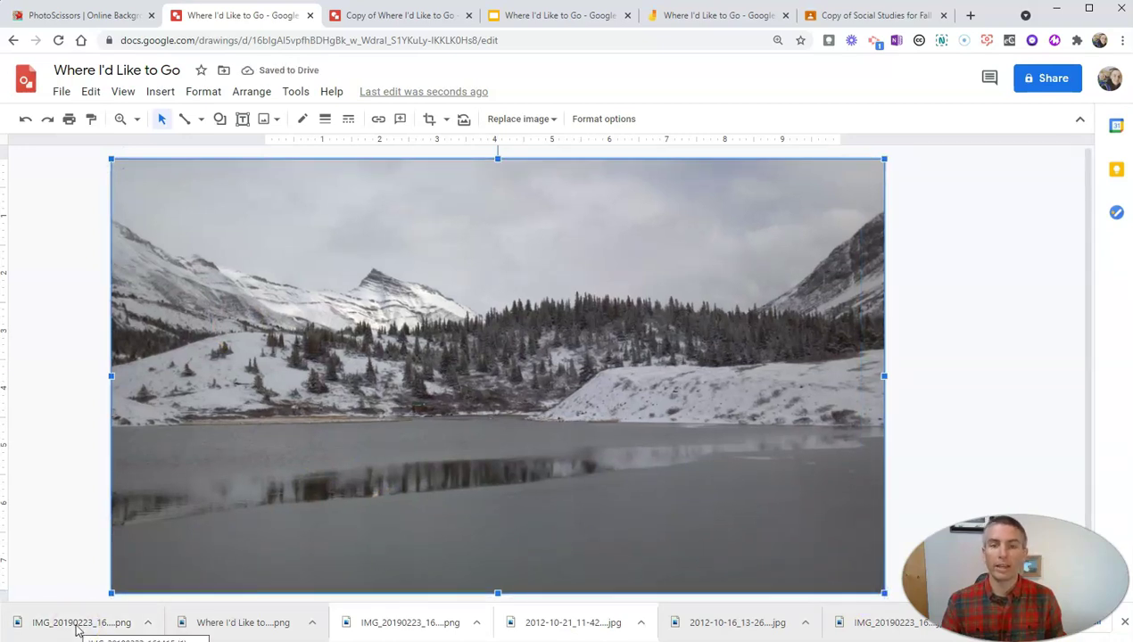
# Layer the cutout selfie on top and enlarge the lake photo to fully cover the canvas
pyautogui.moveTo(78, 630); pyautogui.dragTo(515, 472)
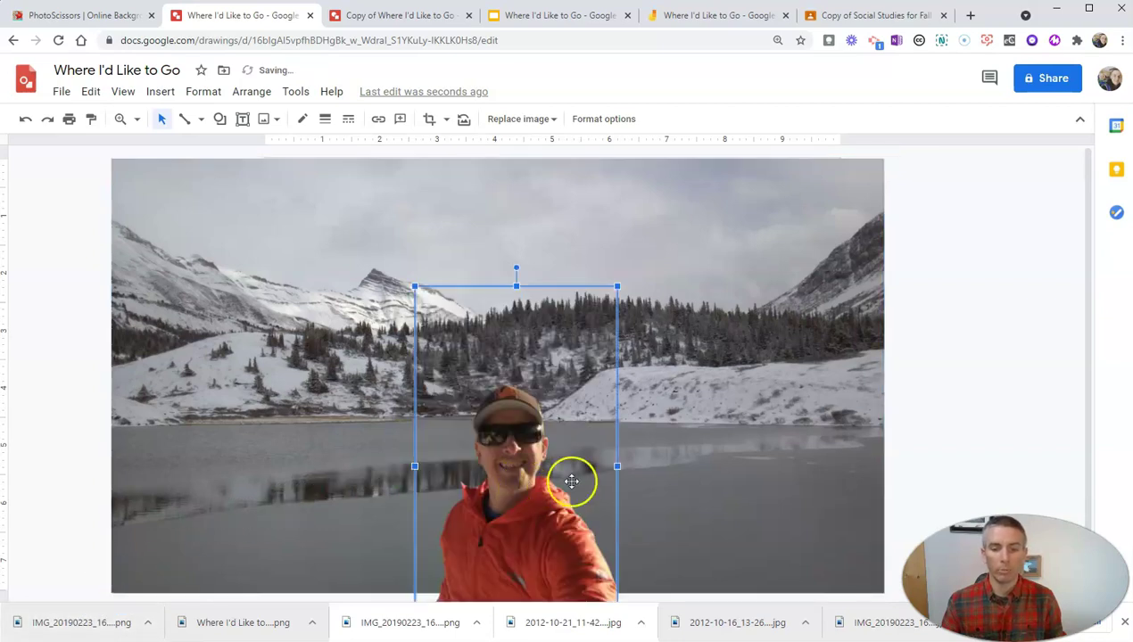
pyautogui.click(686, 480)
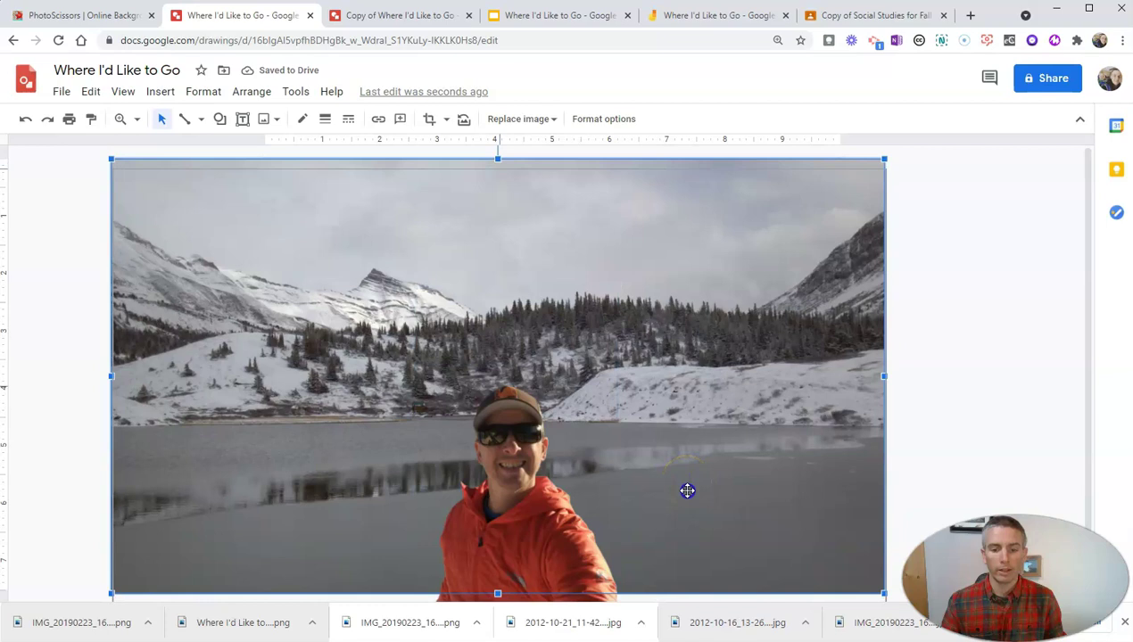
pyautogui.moveTo(687, 490); pyautogui.dragTo(688, 492)
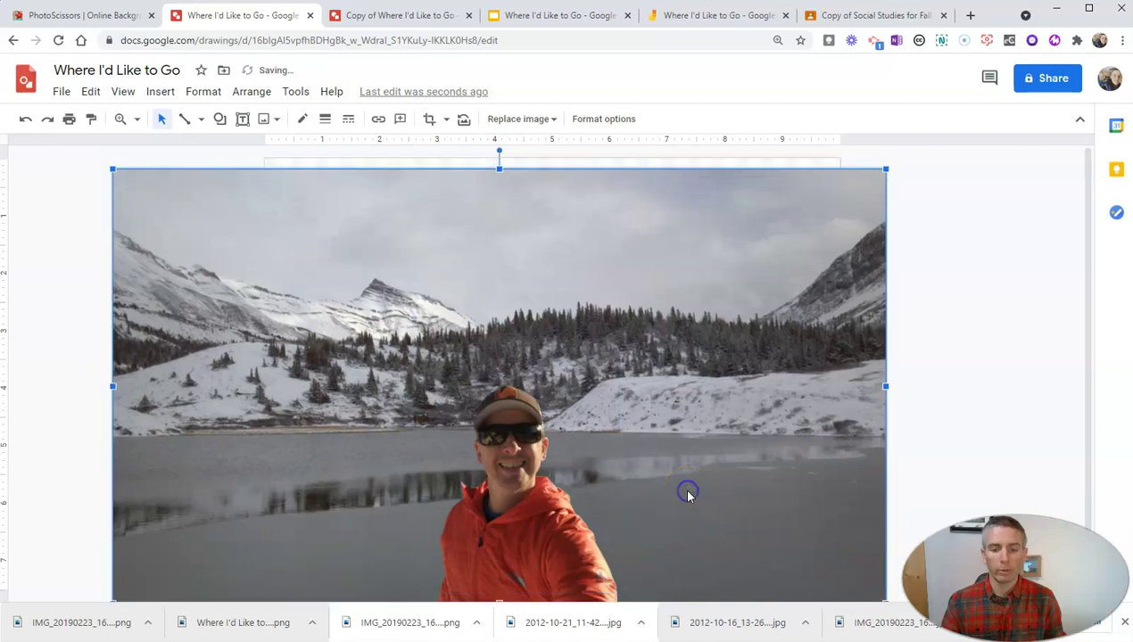
pyautogui.click(888, 167)
pyautogui.click(860, 187)
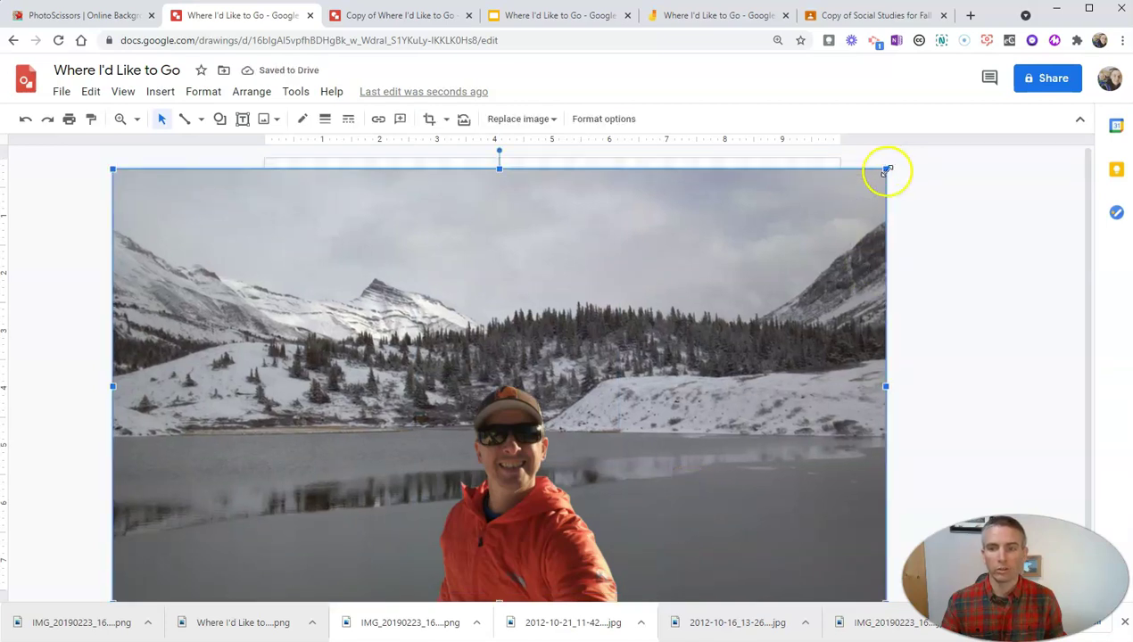
pyautogui.moveTo(886, 170); pyautogui.dragTo(897, 158)
pyautogui.moveTo(486, 485); pyautogui.dragTo(507, 490)
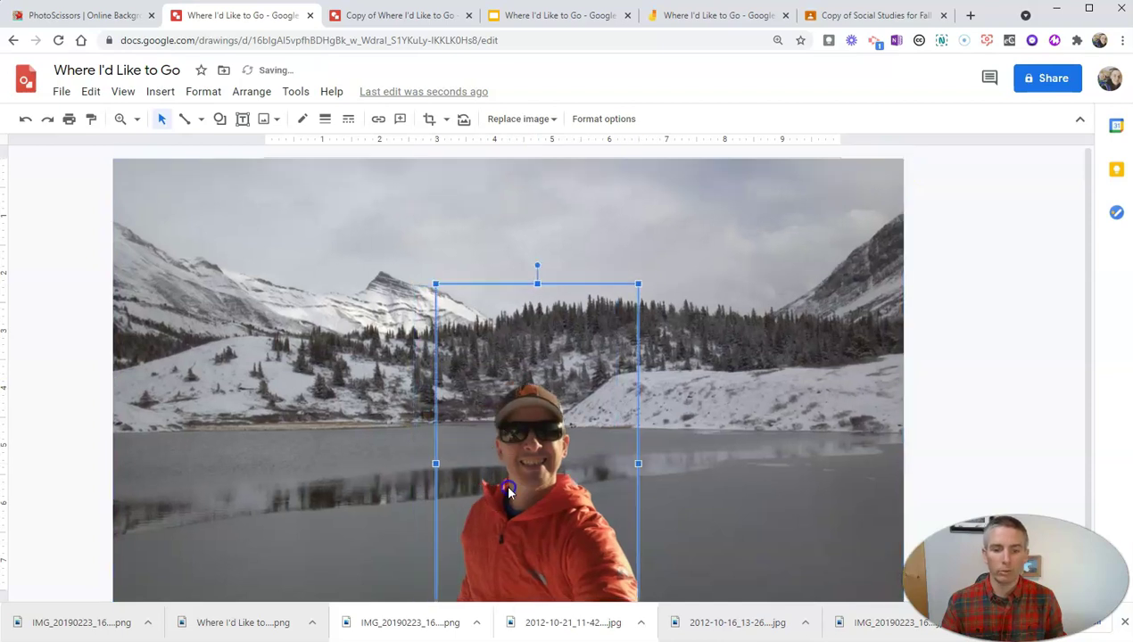
pyautogui.click(1004, 377)
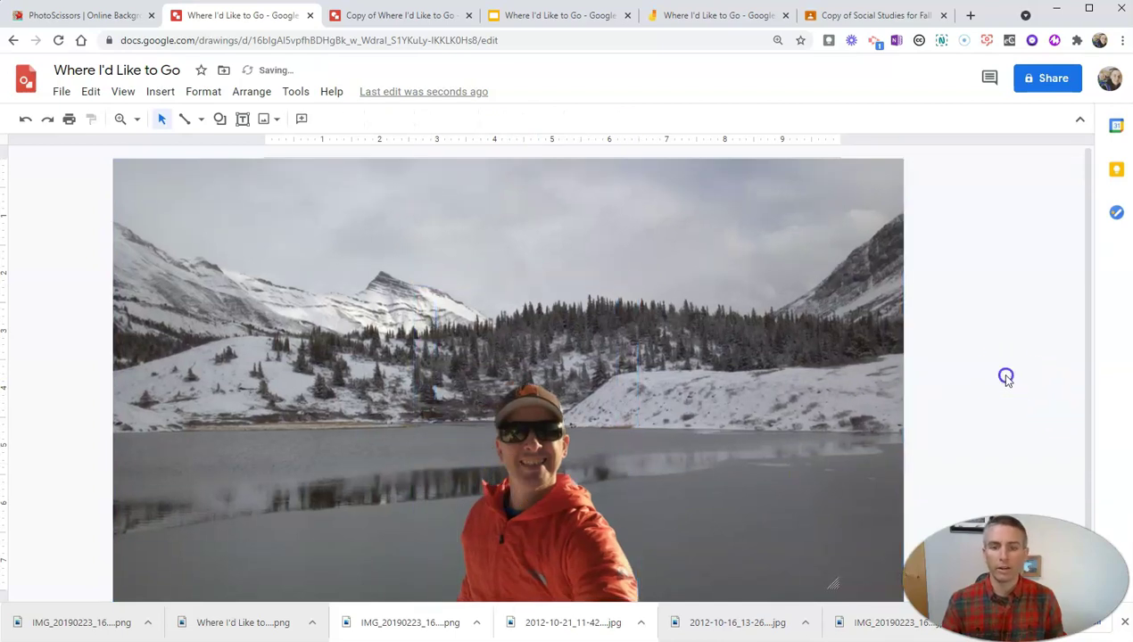
# Add a 'Jasper National Park' text box above the mountains and size it to 30 pt
pyautogui.click(244, 120)
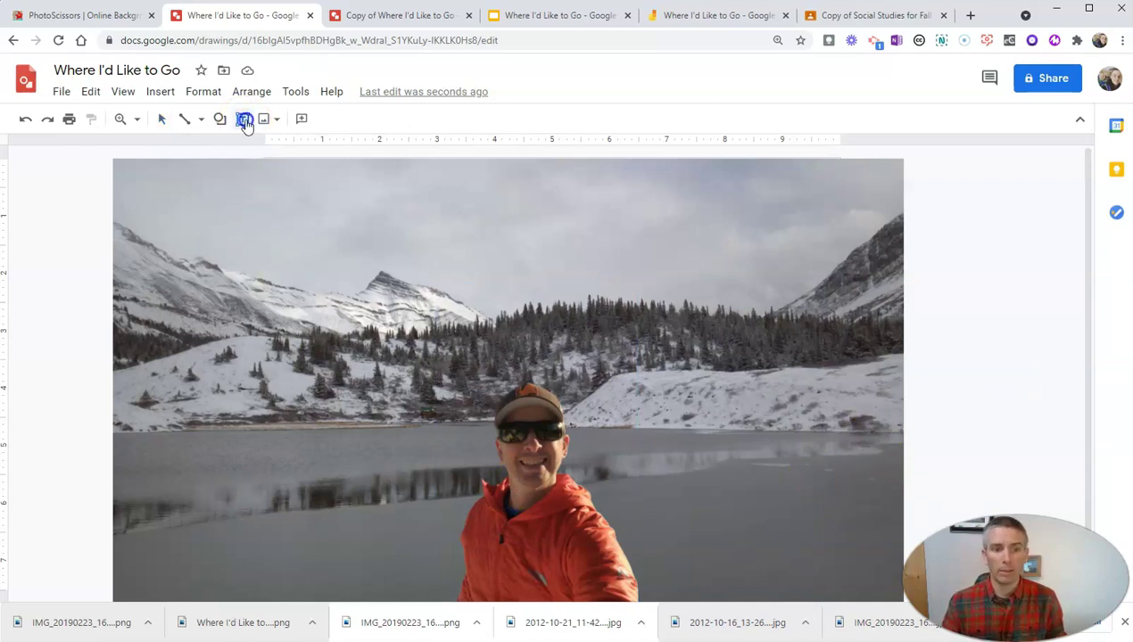
pyautogui.moveTo(336, 184); pyautogui.dragTo(756, 252)
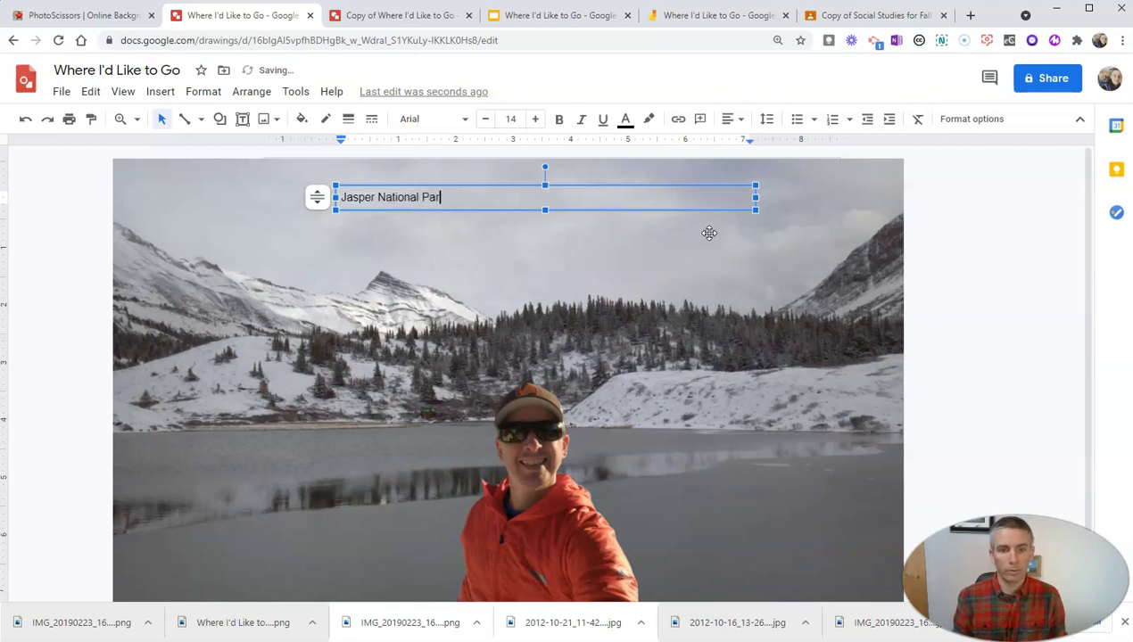
pyautogui.tripleClick(477, 194)
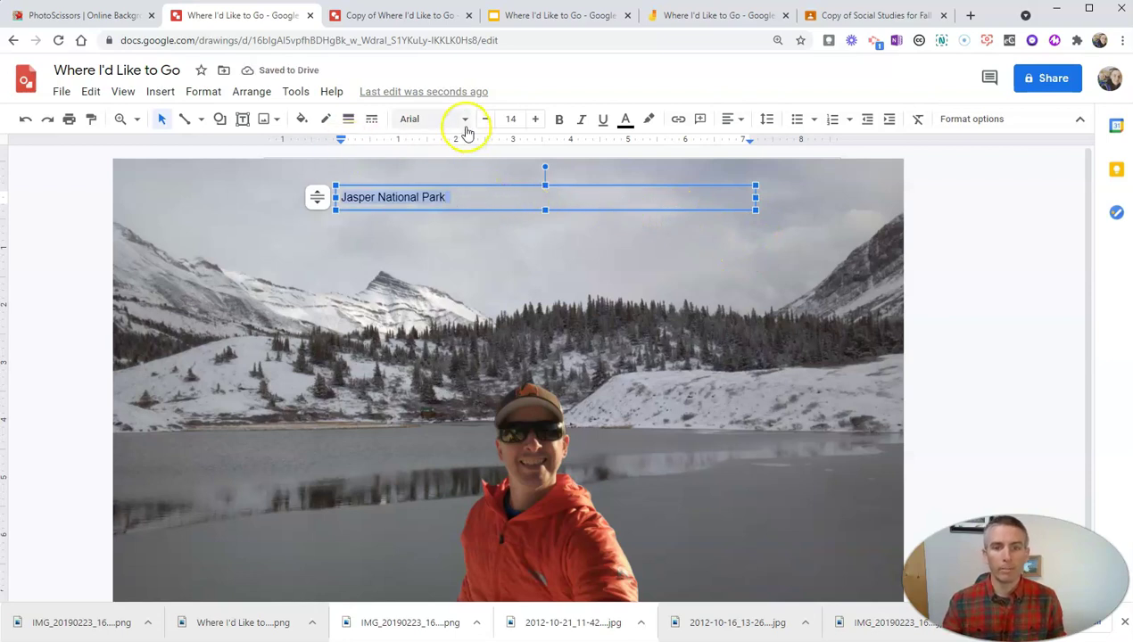
pyautogui.click(535, 119)
pyautogui.click(535, 120)
pyautogui.click(535, 119)
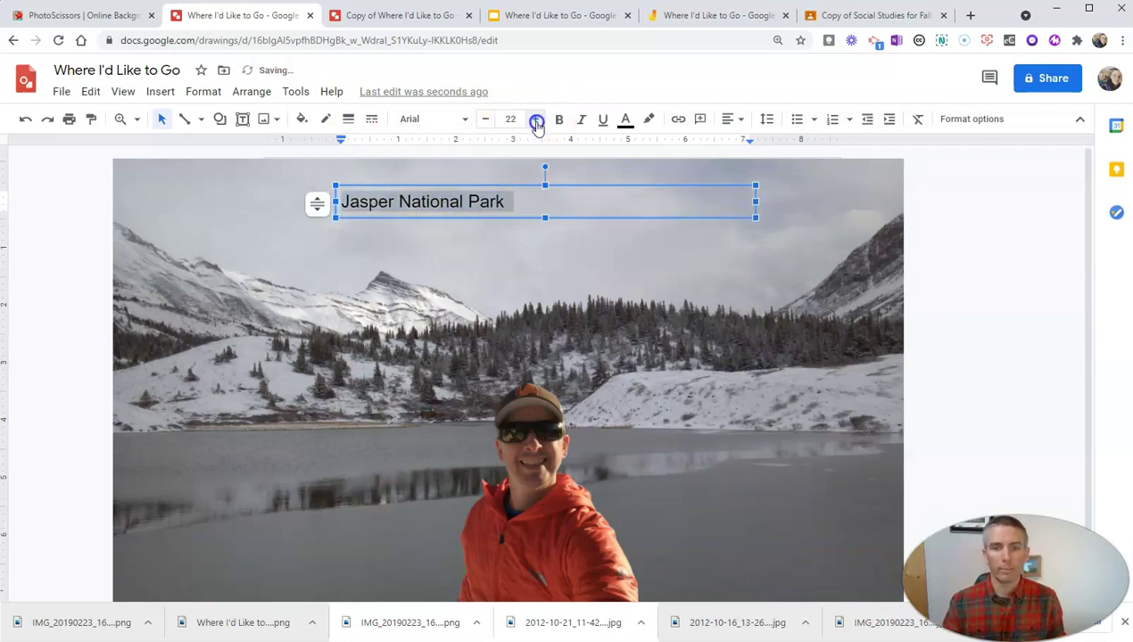
pyautogui.click(535, 120)
pyautogui.click(535, 120)
pyautogui.click(535, 120)
pyautogui.click(536, 119)
pyautogui.click(535, 120)
pyautogui.click(536, 119)
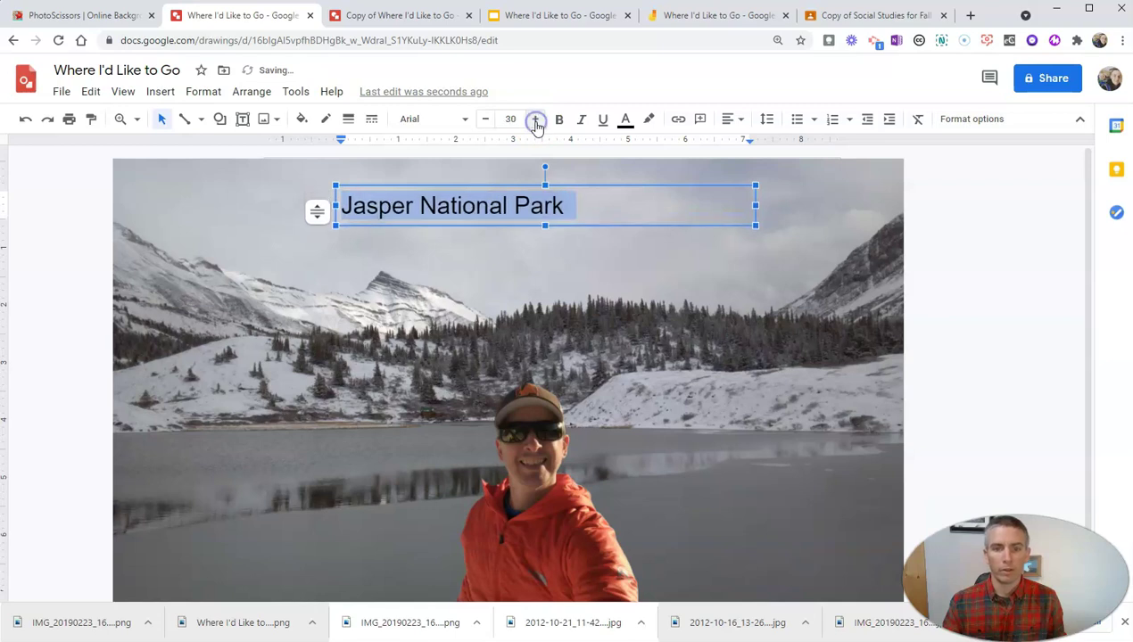
# Make the title bold, set it in Acme, and centre it
pyautogui.click(559, 119)
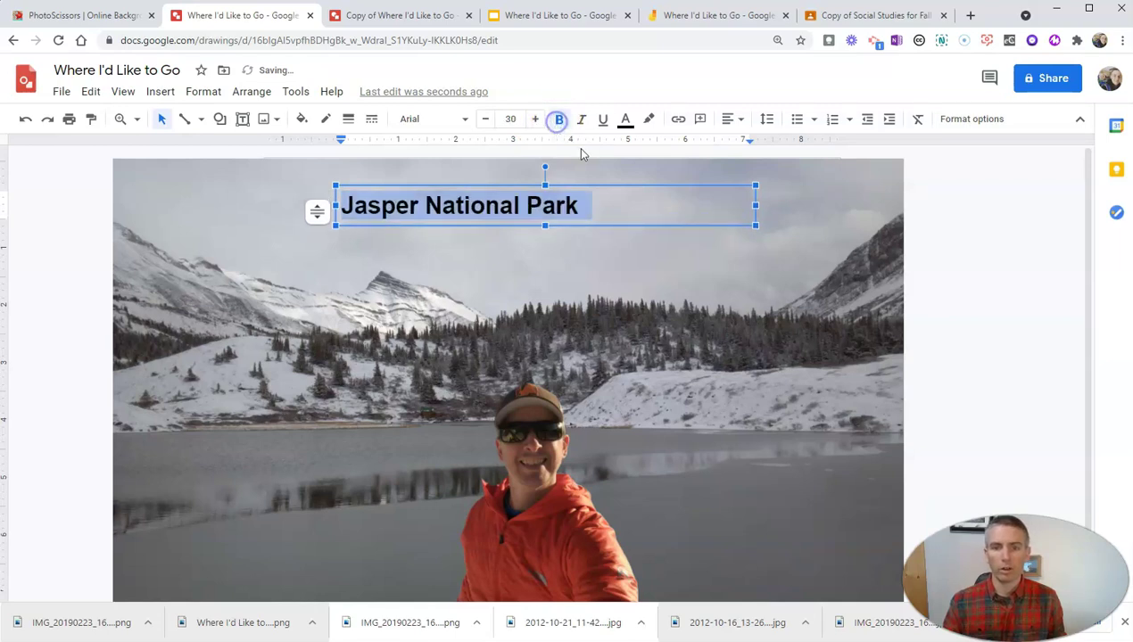
pyautogui.click(434, 120)
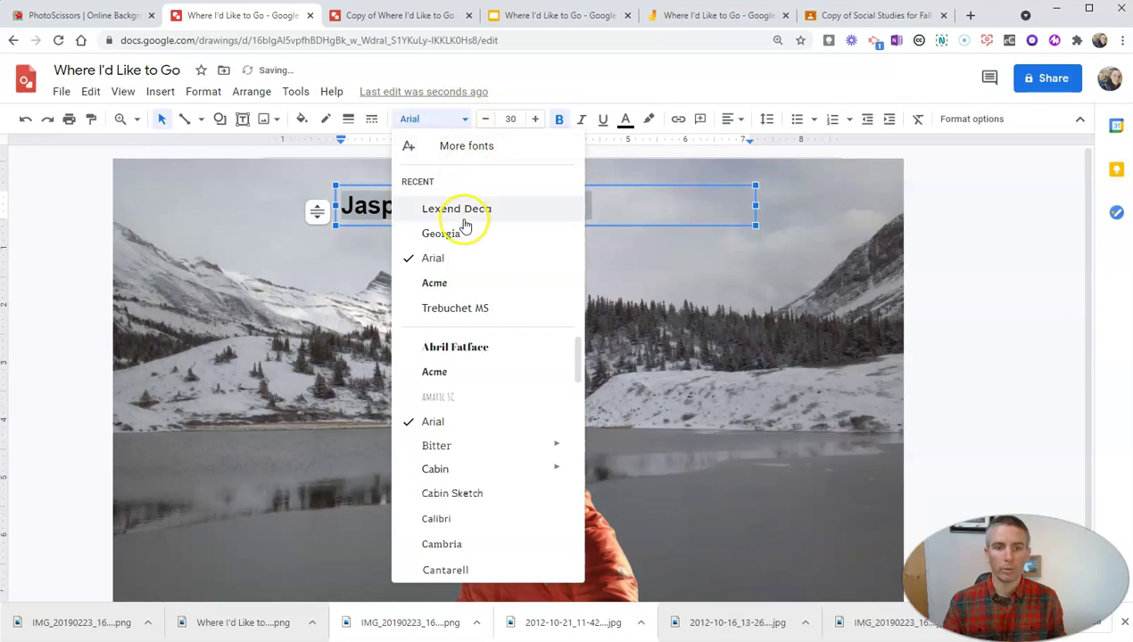
pyautogui.click(466, 283)
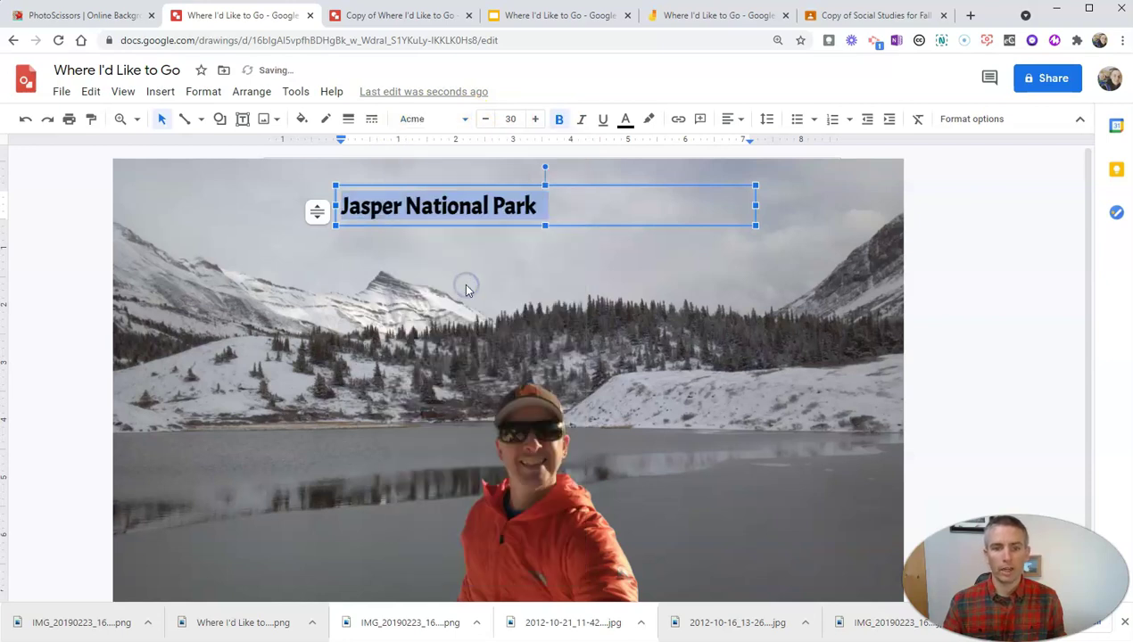
pyautogui.click(727, 119)
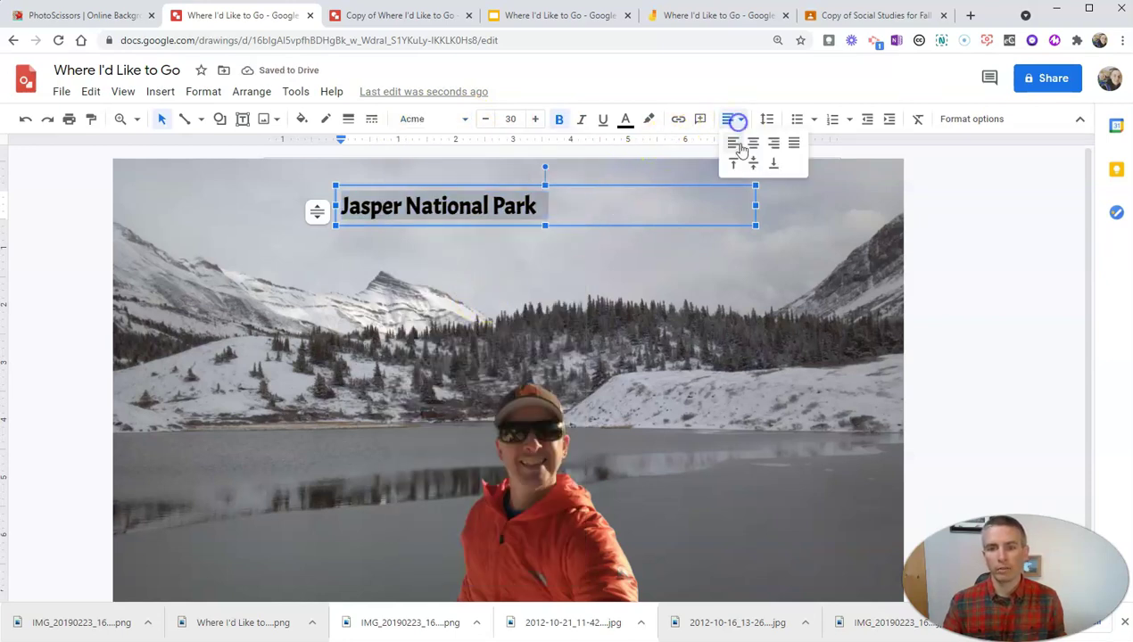
pyautogui.click(757, 146)
pyautogui.click(991, 272)
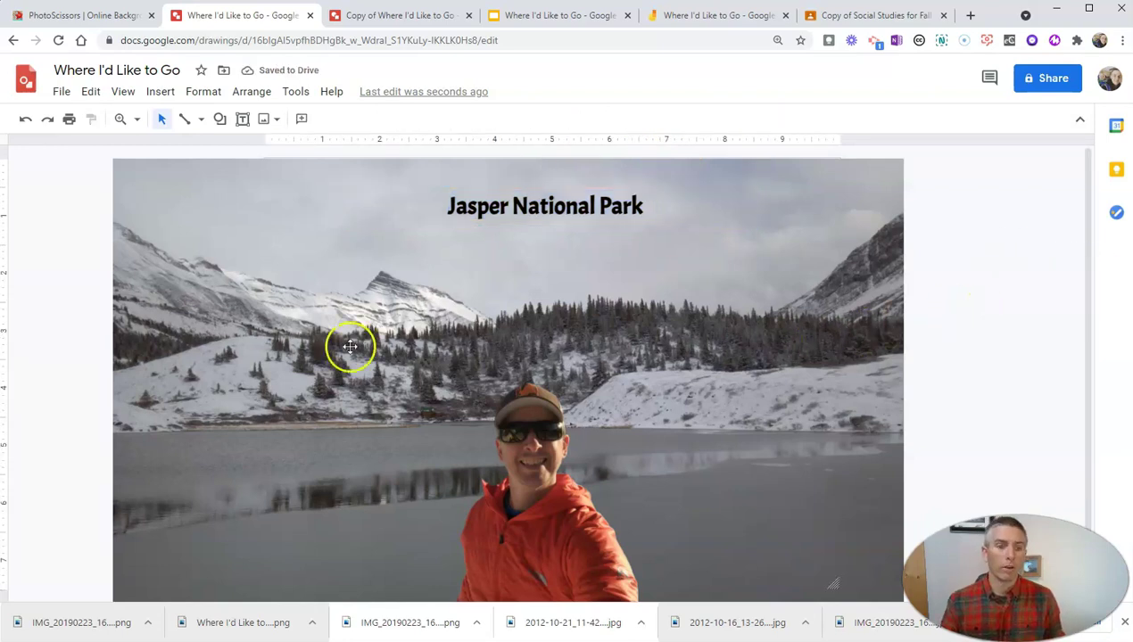
pyautogui.click(60, 93)
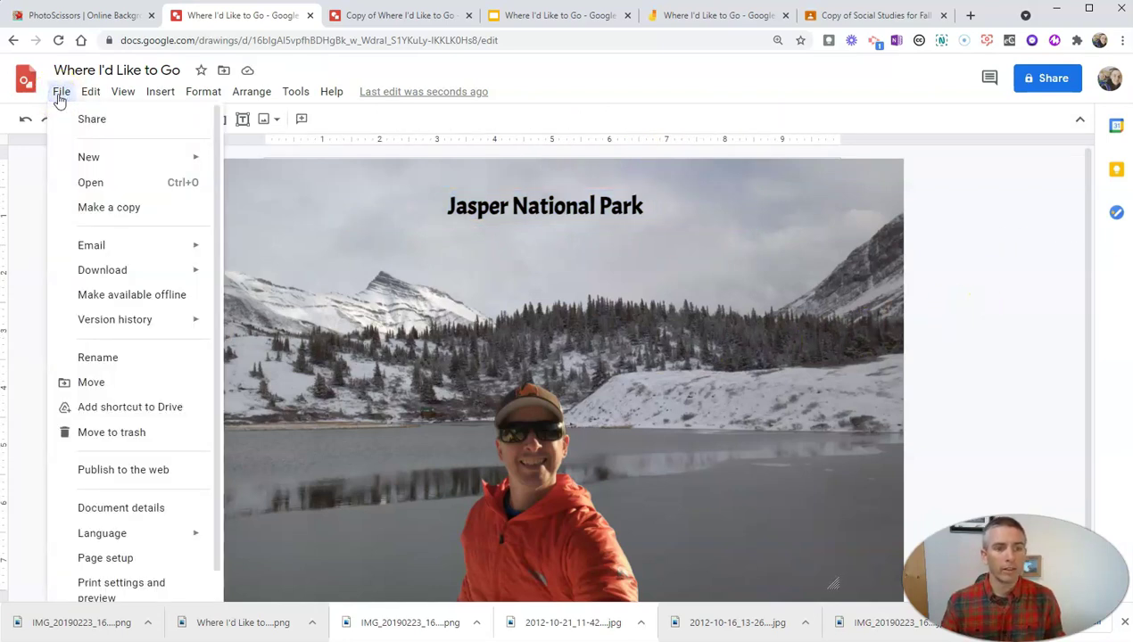
pyautogui.moveTo(161, 273)
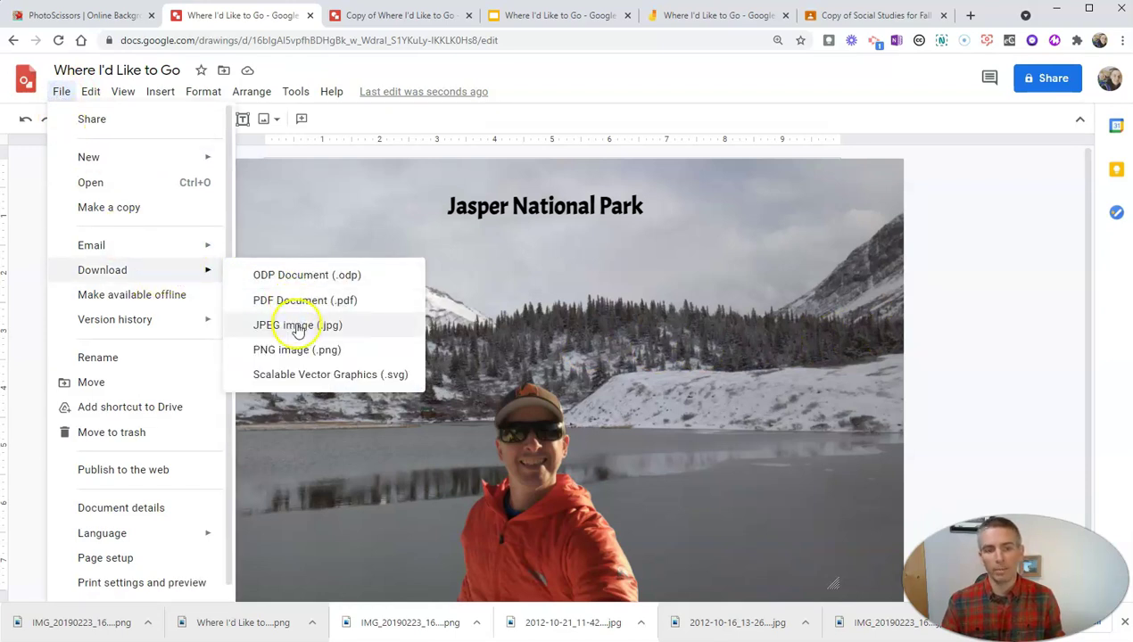
pyautogui.click(986, 299)
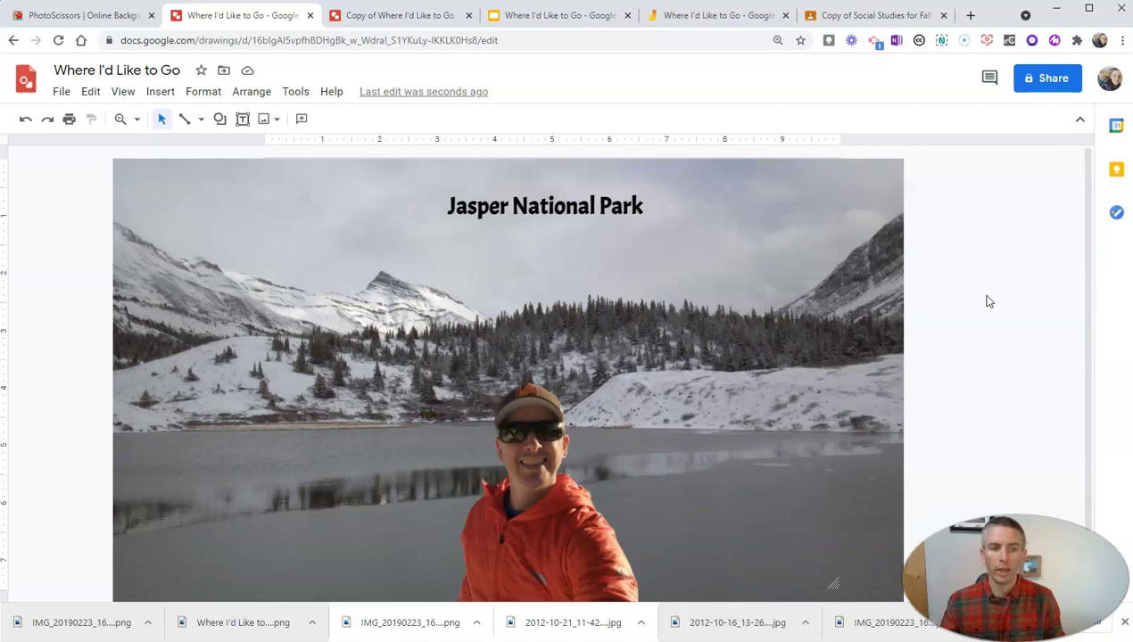
# Place the snowy mountain lake photo on the Where I'd Like to Go slide, enlarged to fill it
pyautogui.click(552, 18)
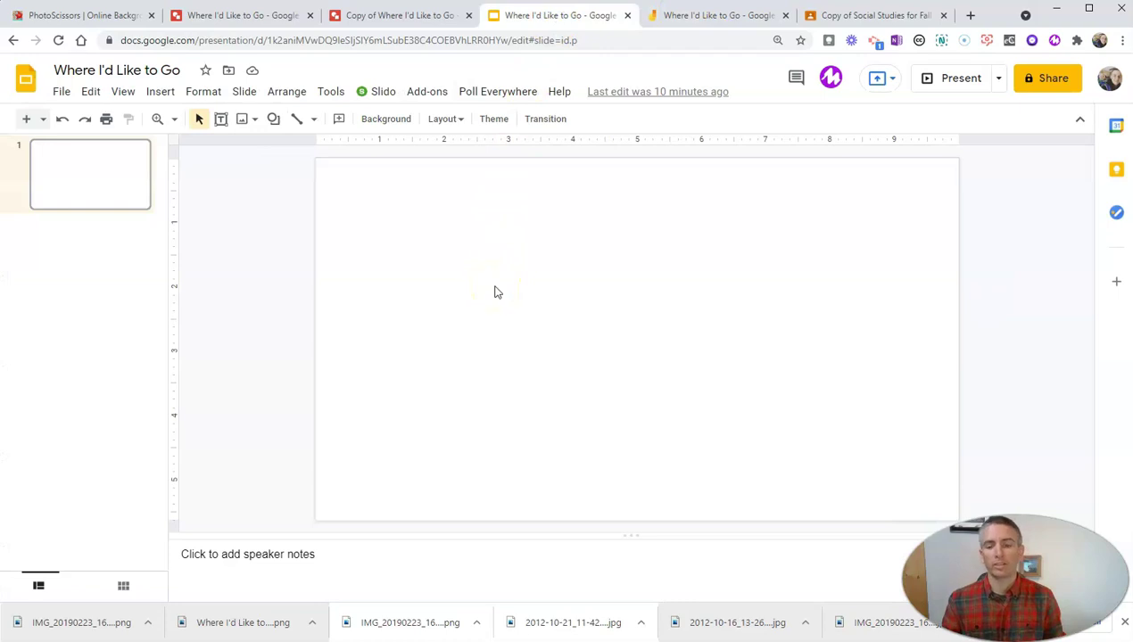
pyautogui.moveTo(721, 615); pyautogui.dragTo(614, 332)
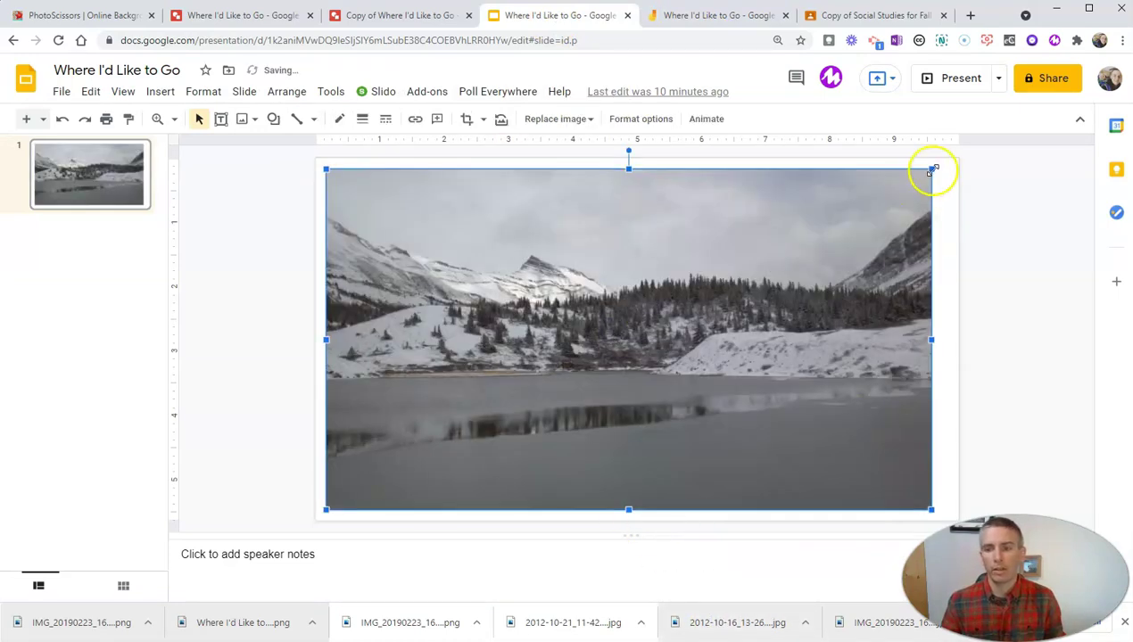
pyautogui.moveTo(932, 168); pyautogui.dragTo(960, 157)
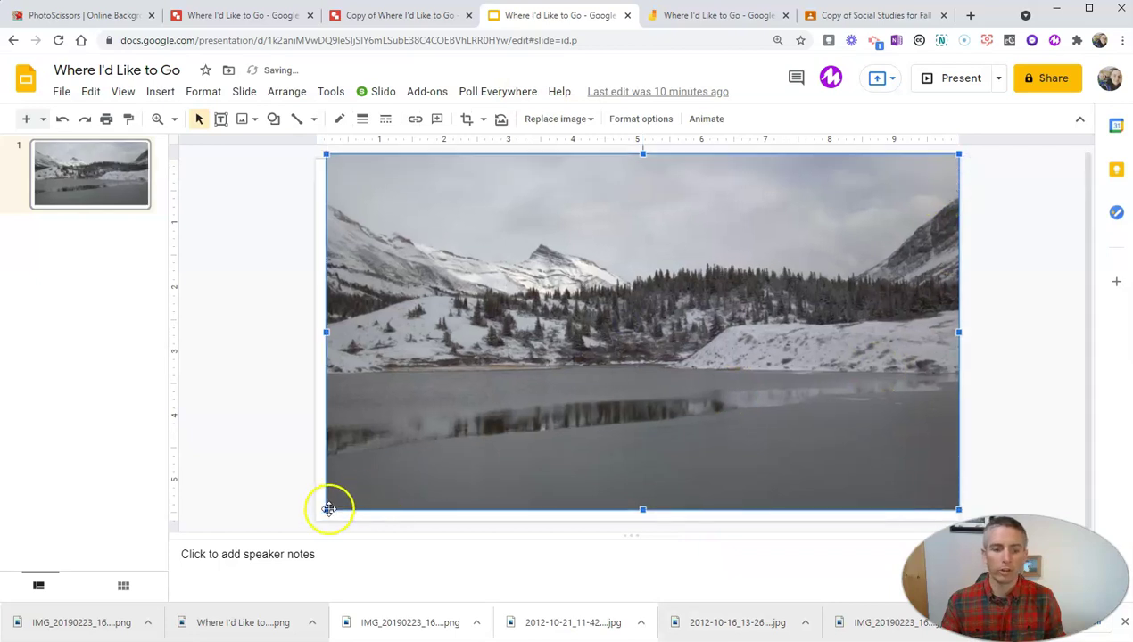
pyautogui.moveTo(328, 508); pyautogui.dragTo(315, 515)
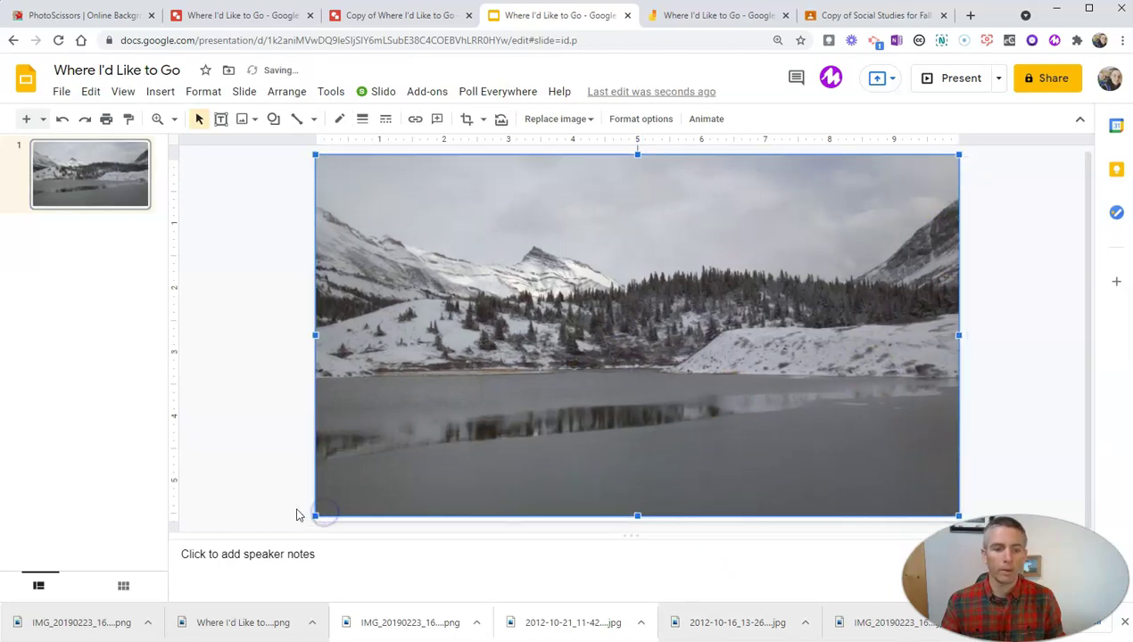
pyautogui.click(251, 475)
# Drop the cutout selfie onto the lake photo and position it over the lake
pyautogui.moveTo(101, 626); pyautogui.dragTo(112, 614)
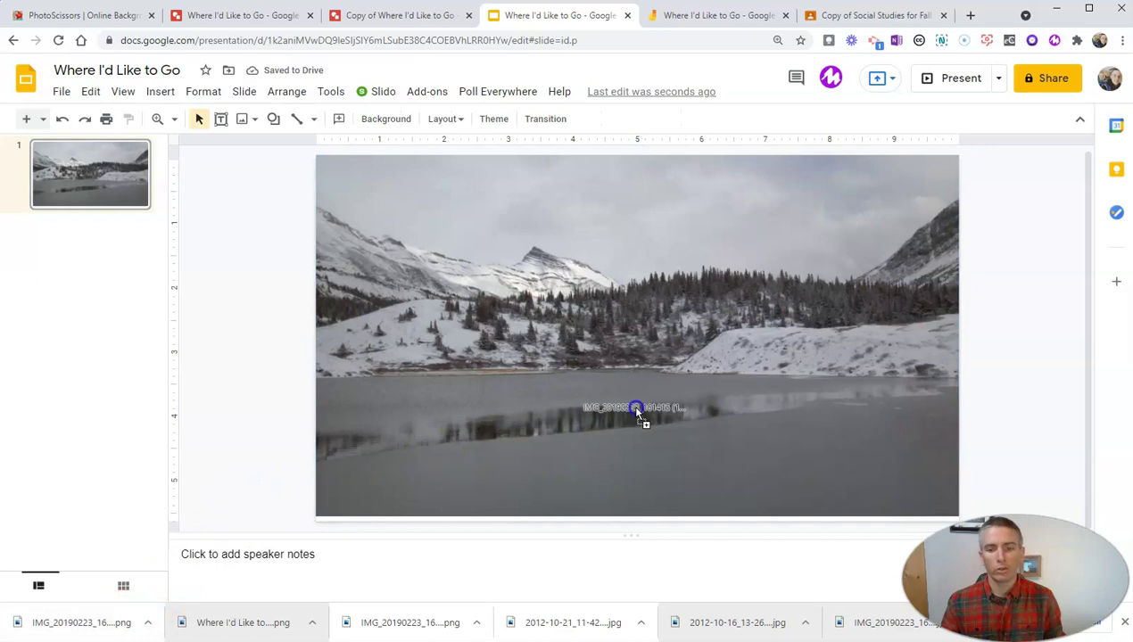
pyautogui.moveTo(636, 410); pyautogui.dragTo(637, 408)
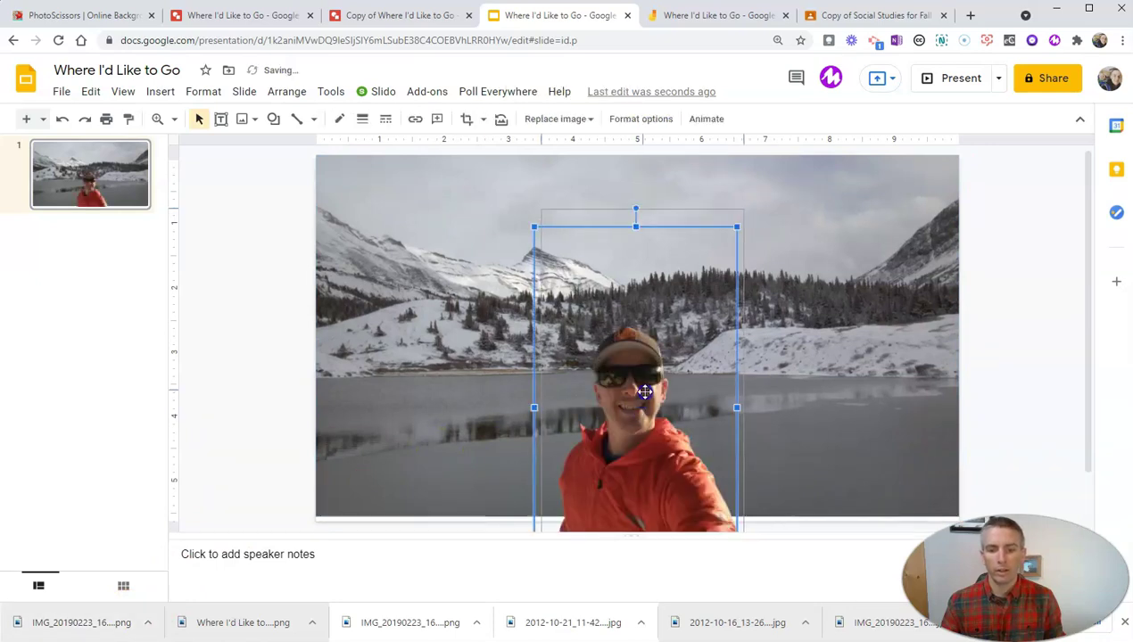
pyautogui.moveTo(466, 450); pyautogui.dragTo(470, 463)
pyautogui.click(664, 406)
pyautogui.click(1017, 339)
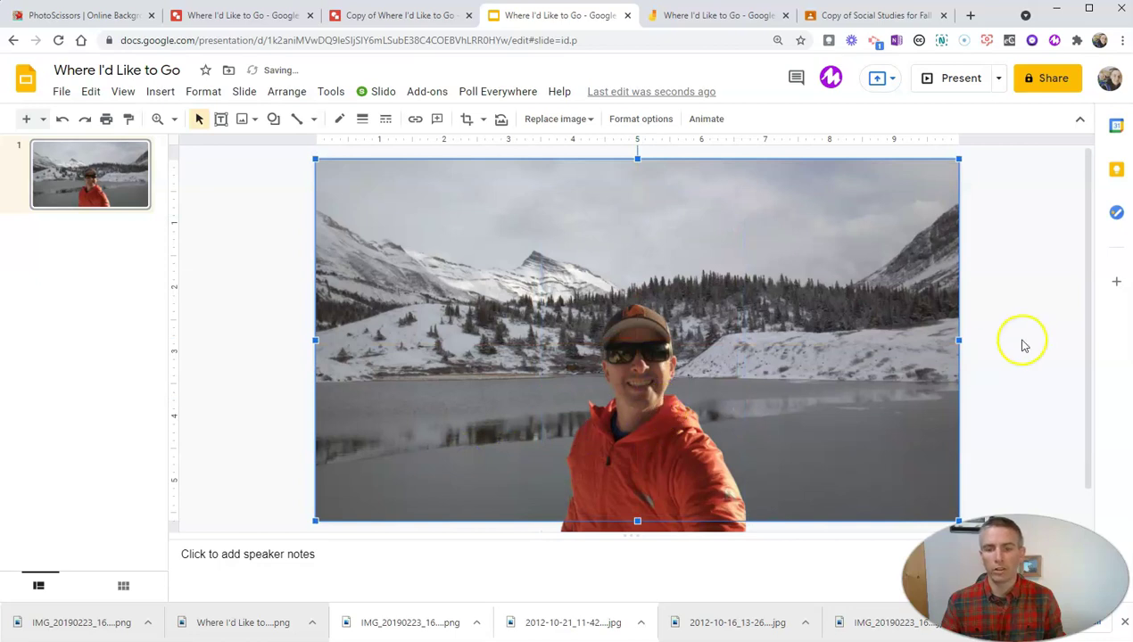
pyautogui.click(616, 411)
pyautogui.moveTo(653, 418); pyautogui.dragTo(652, 414)
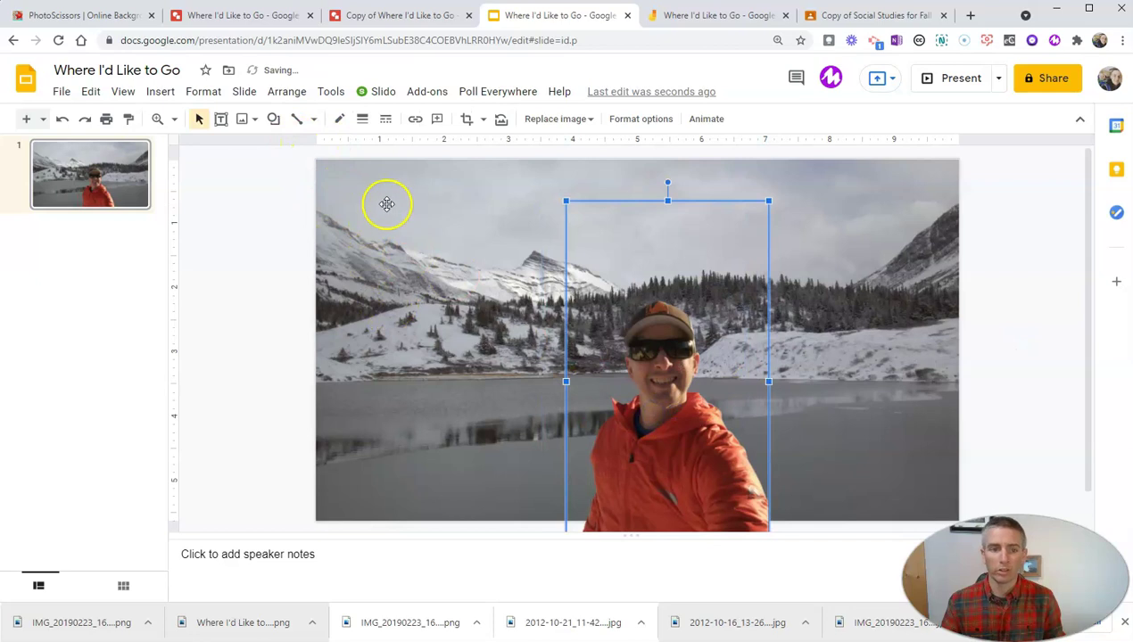
pyautogui.click(278, 273)
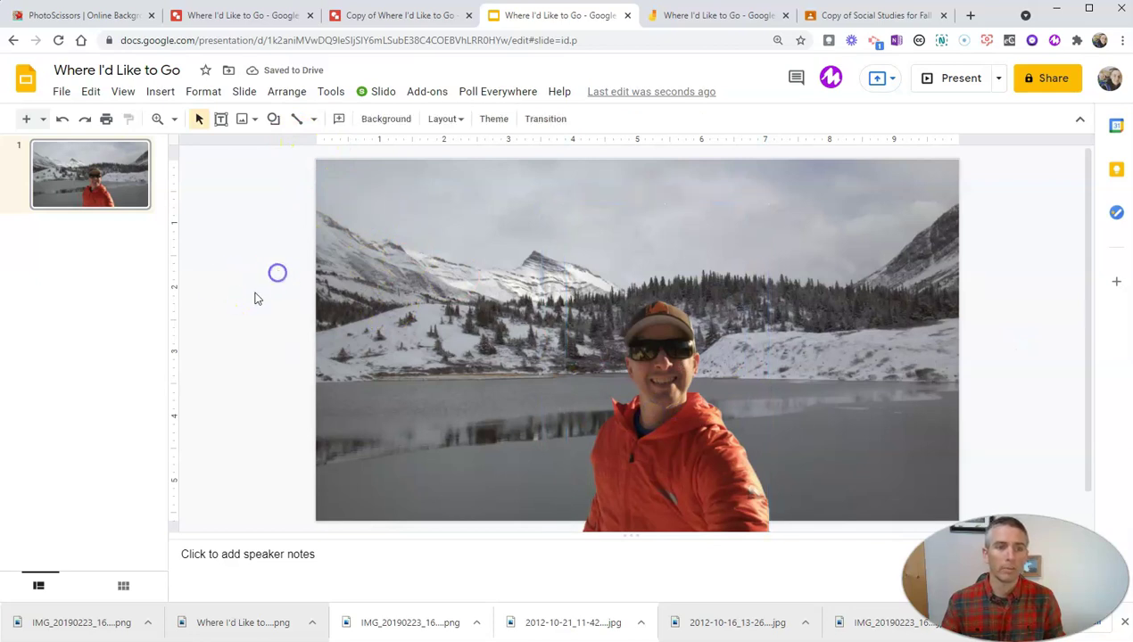
# Check the presentation's download options without downloading anything
pyautogui.click(61, 92)
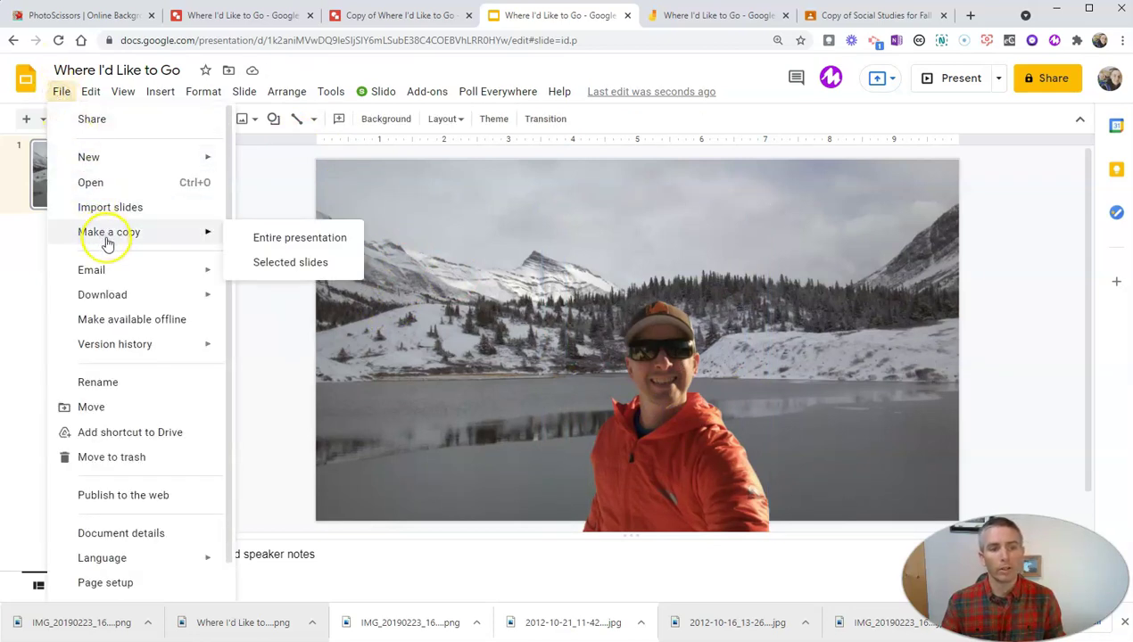
pyautogui.moveTo(143, 296)
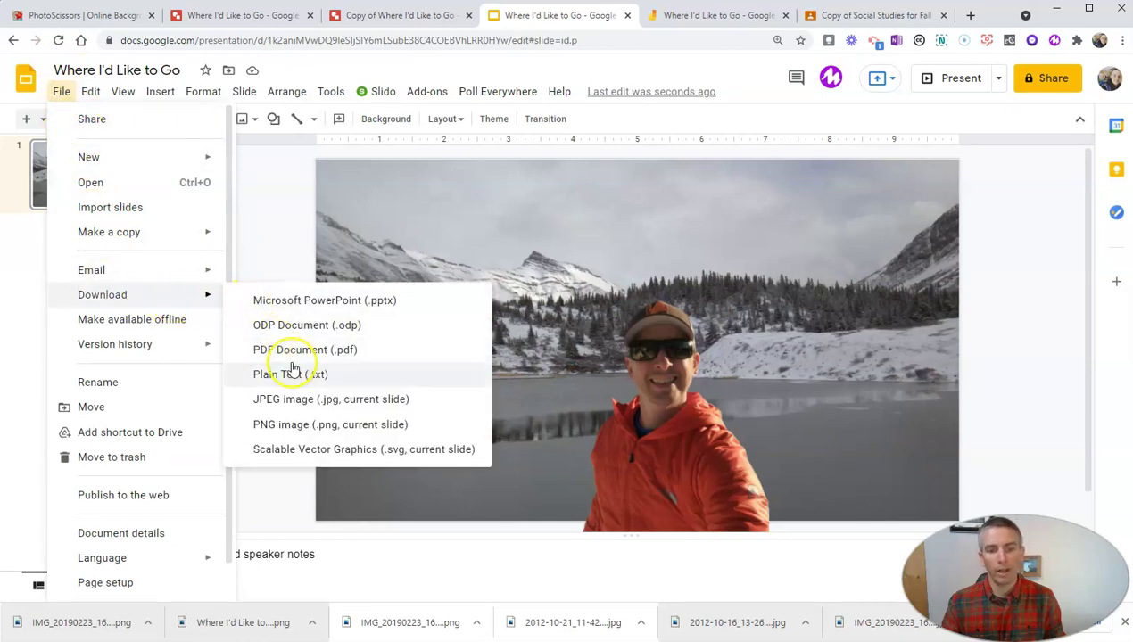
pyautogui.click(275, 514)
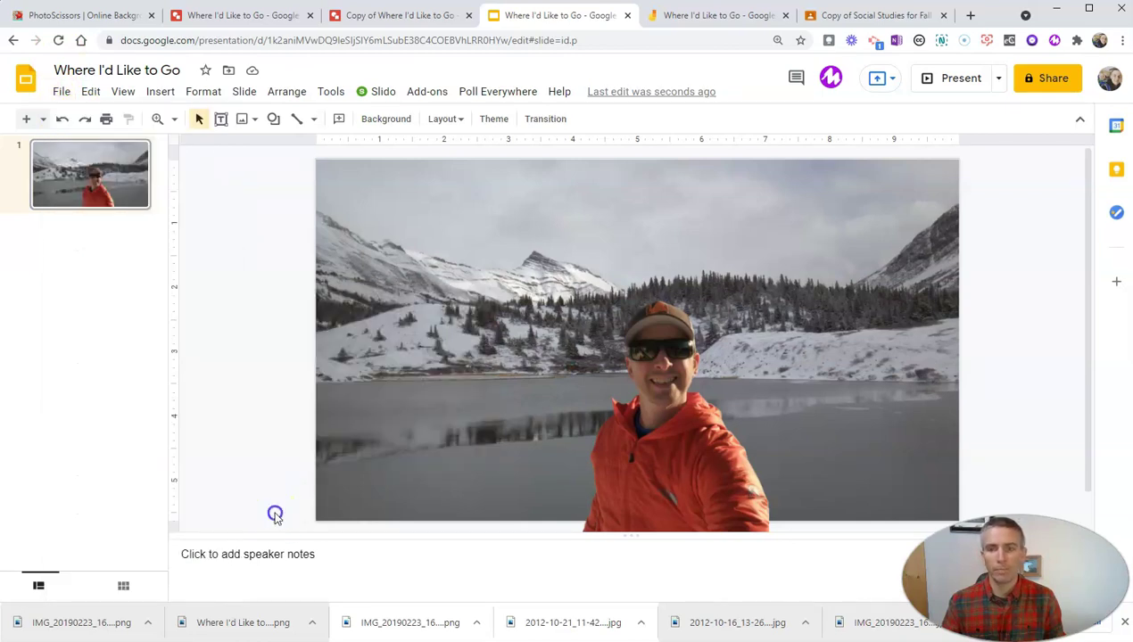
# Upload the snowy mountain lake photo to the Jamboard and enlarge it to fill the frame
pyautogui.click(730, 20)
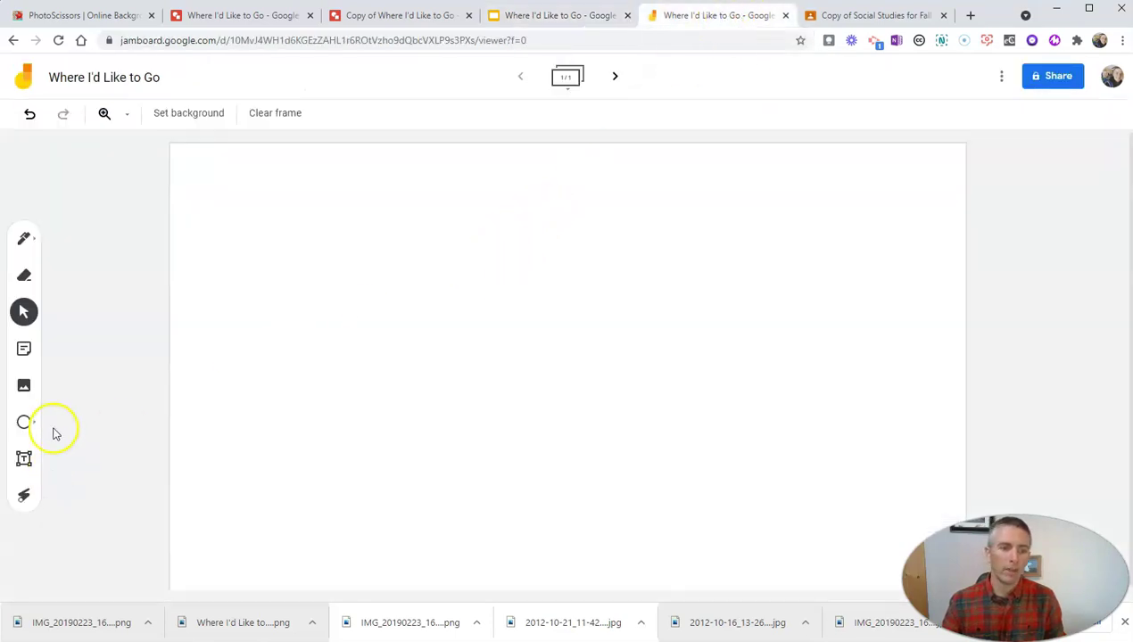
pyautogui.click(26, 389)
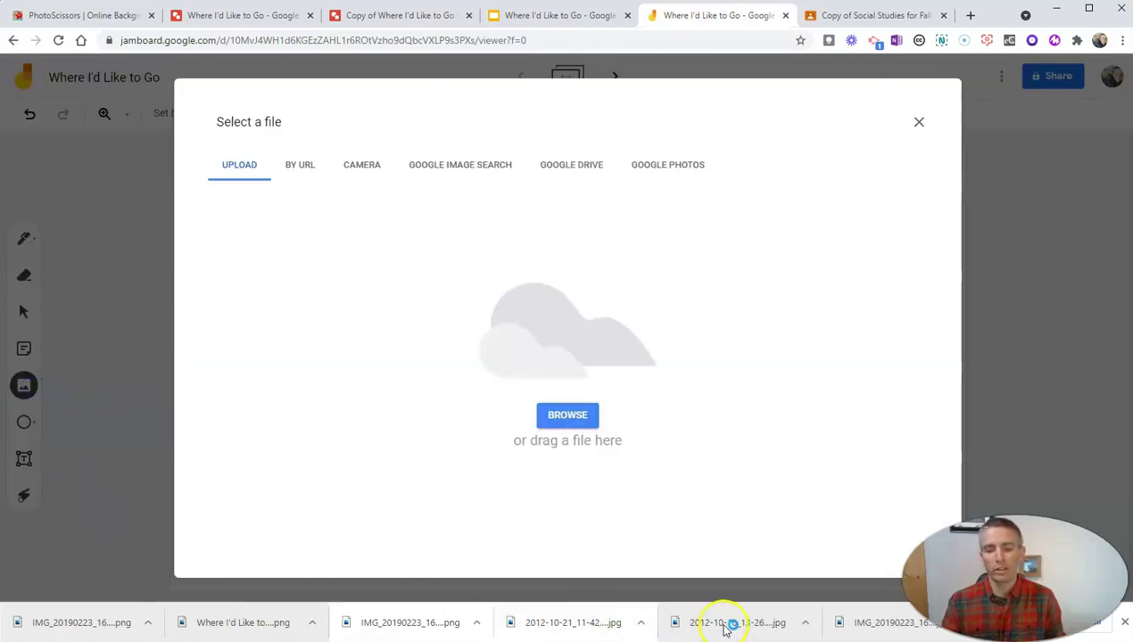
pyautogui.moveTo(726, 616); pyautogui.dragTo(574, 349)
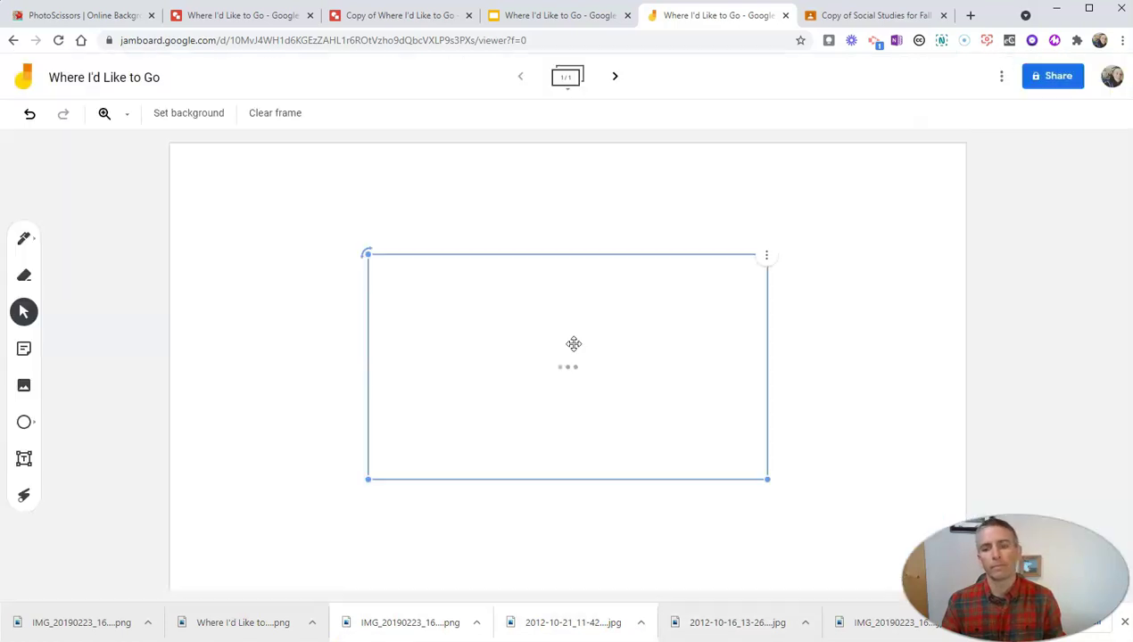
pyautogui.moveTo(769, 489); pyautogui.dragTo(957, 602)
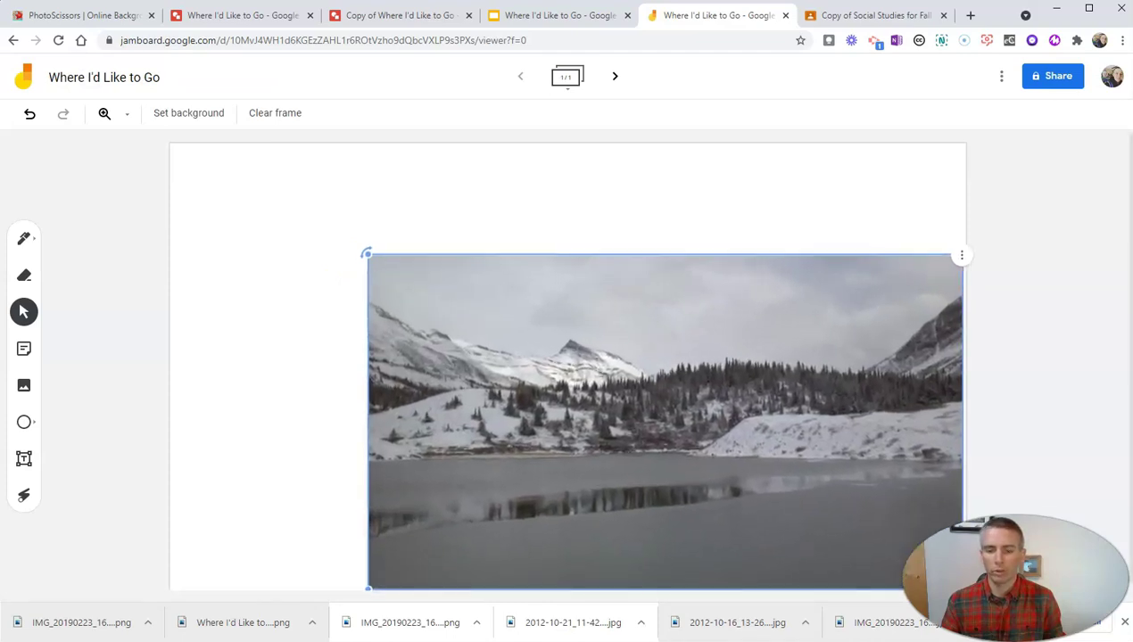
pyautogui.moveTo(648, 394); pyautogui.dragTo(448, 281)
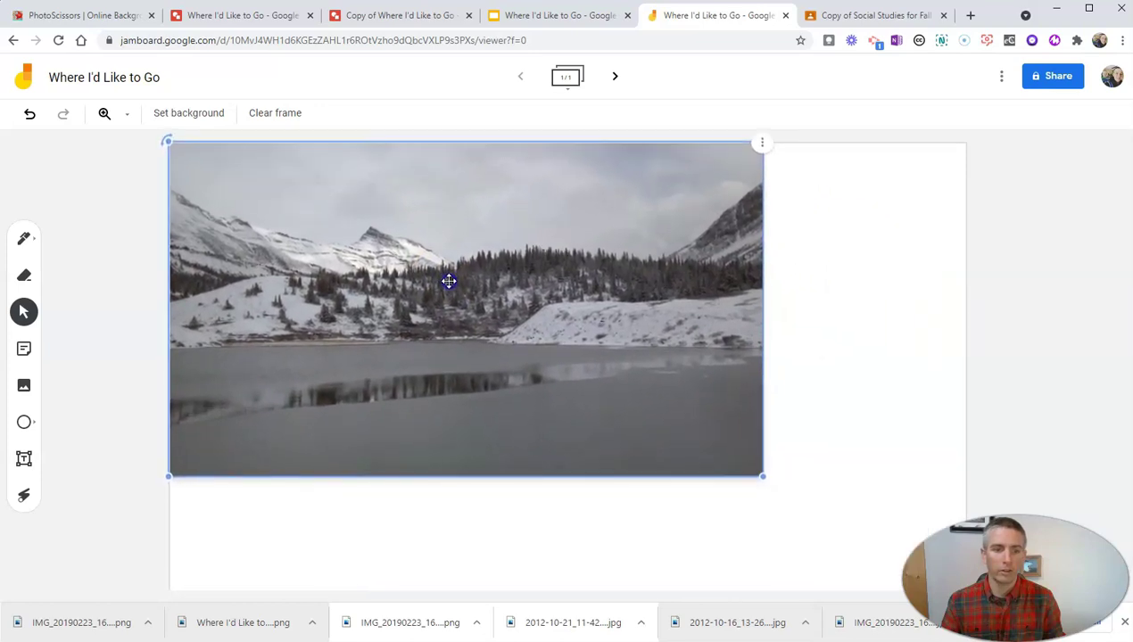
pyautogui.moveTo(762, 480); pyautogui.dragTo(966, 590)
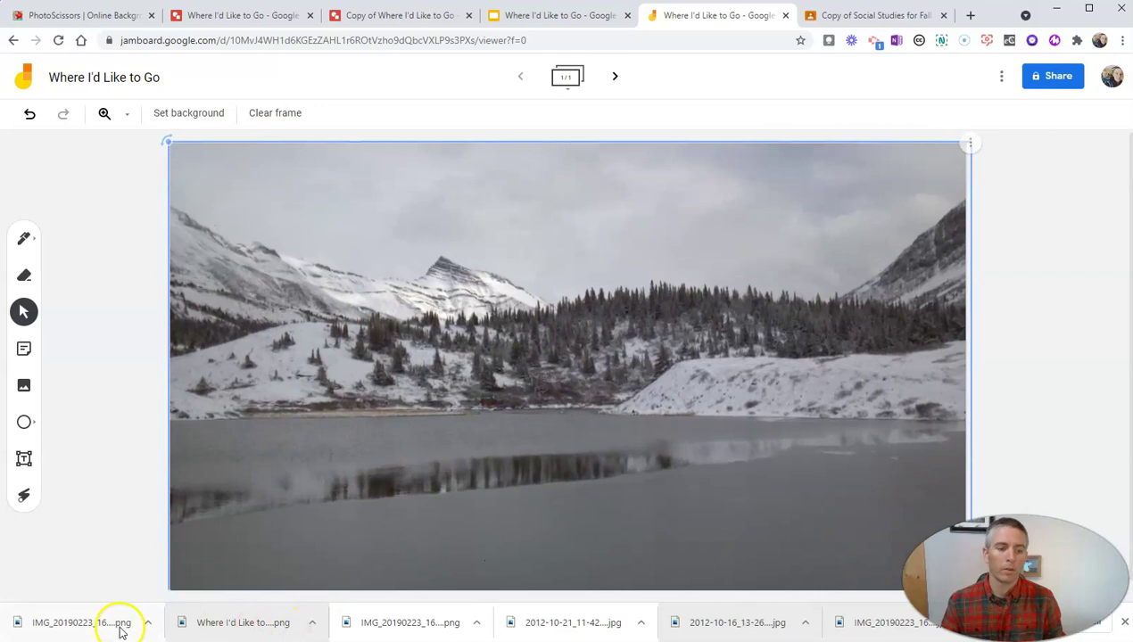
pyautogui.moveTo(119, 625); pyautogui.dragTo(514, 432)
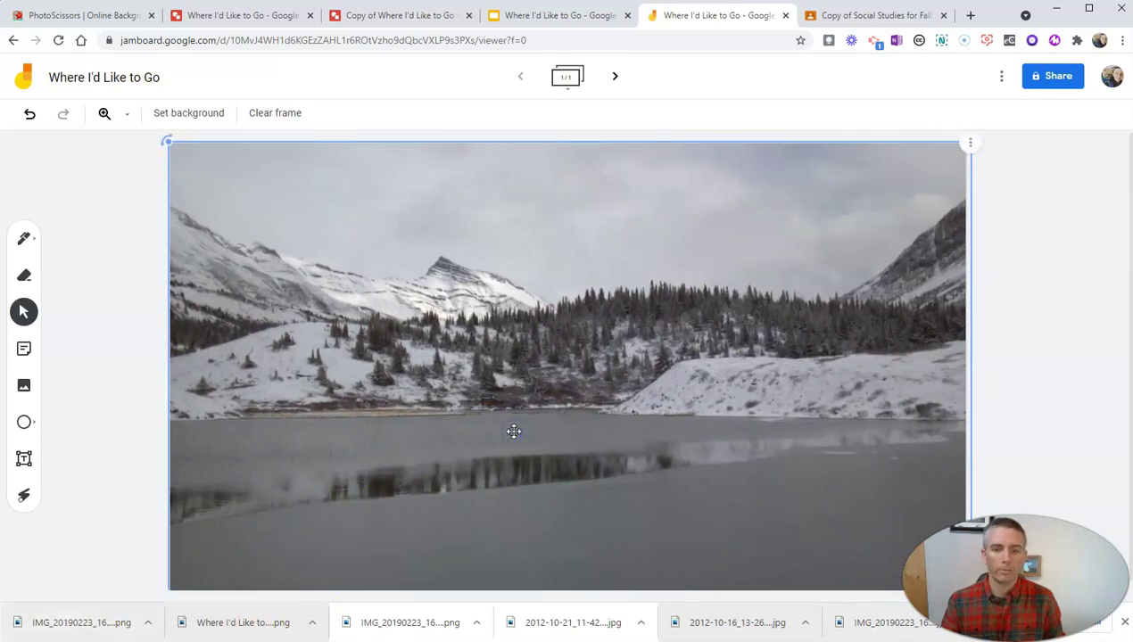
# Upload the background-removed selfie to the Jamboard and set it low on the lake
pyautogui.click(25, 389)
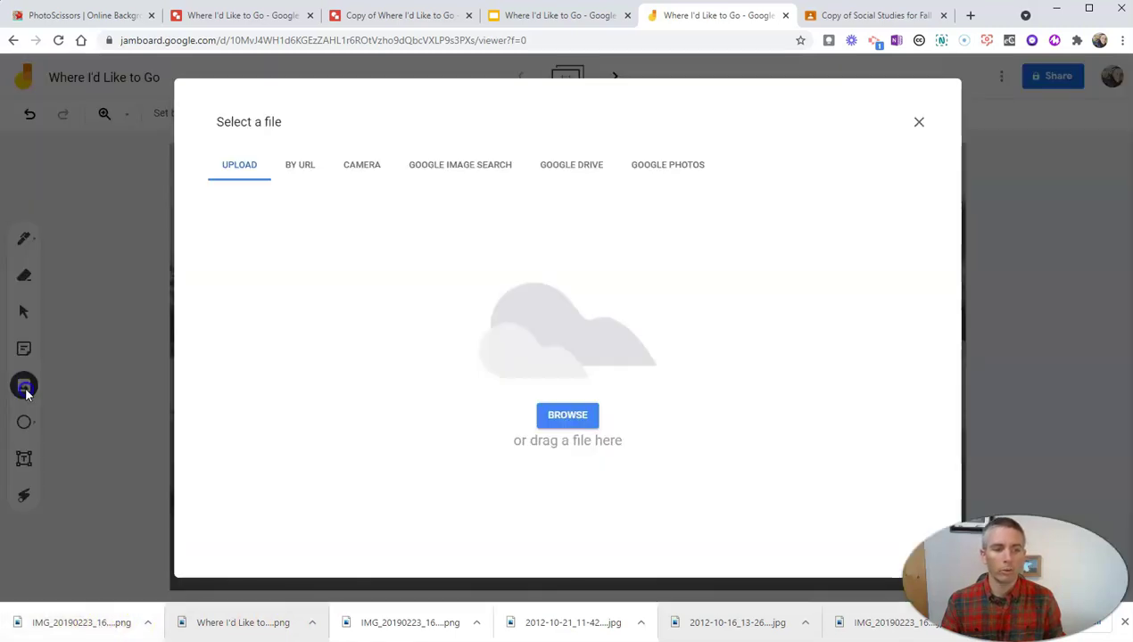
pyautogui.moveTo(84, 615); pyautogui.dragTo(553, 387)
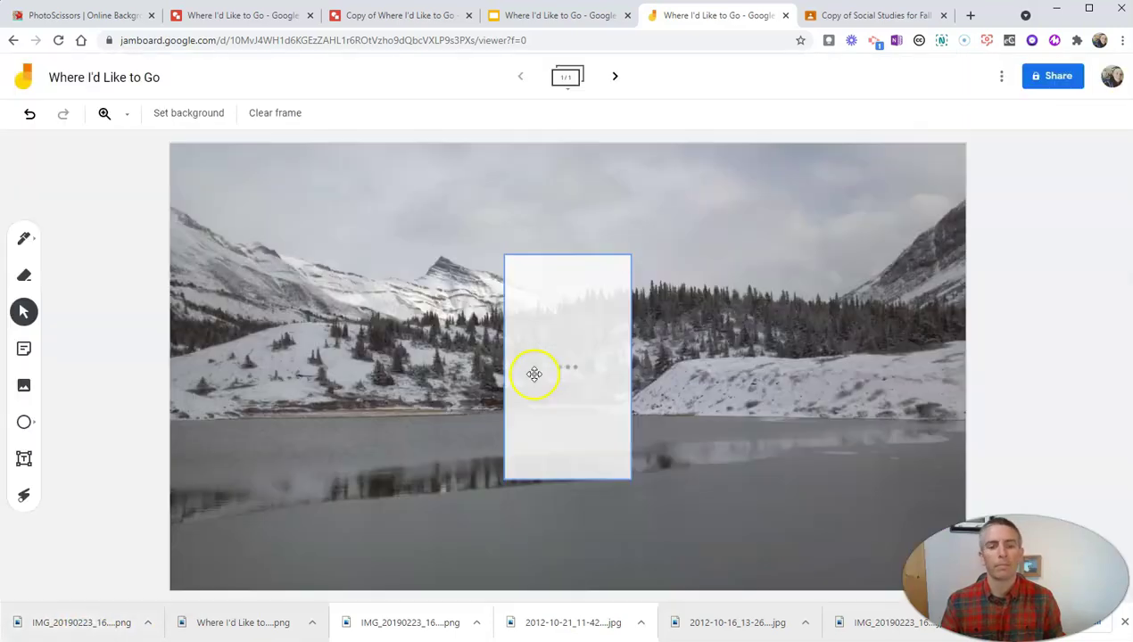
pyautogui.moveTo(582, 437); pyautogui.dragTo(613, 517)
pyautogui.click(1051, 298)
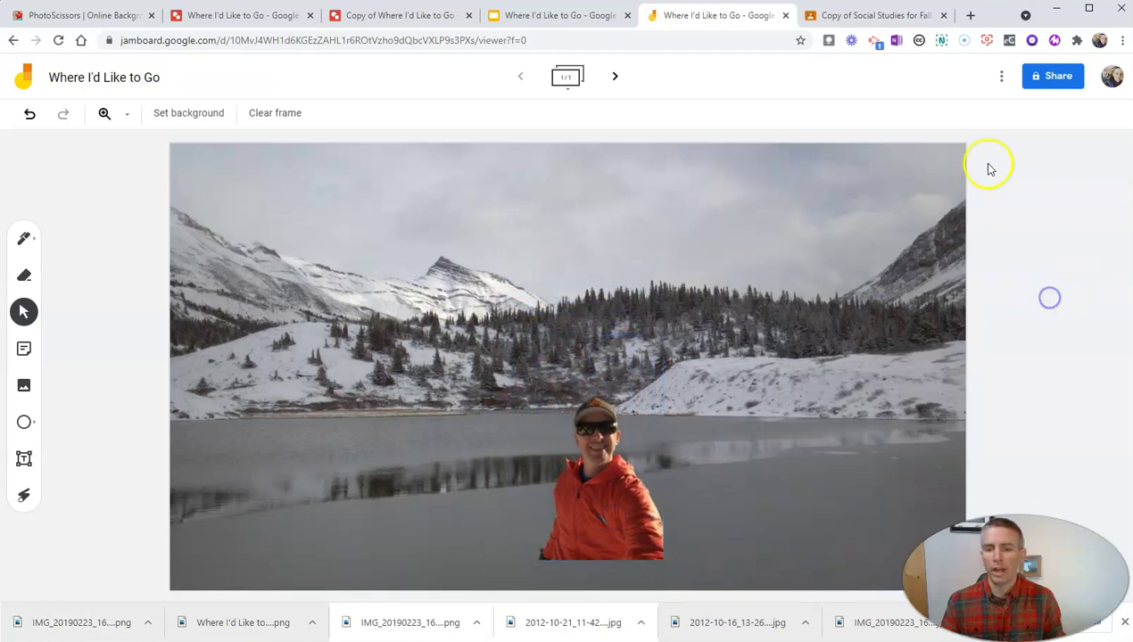
pyautogui.click(615, 471)
pyautogui.moveTo(614, 470); pyautogui.dragTo(623, 501)
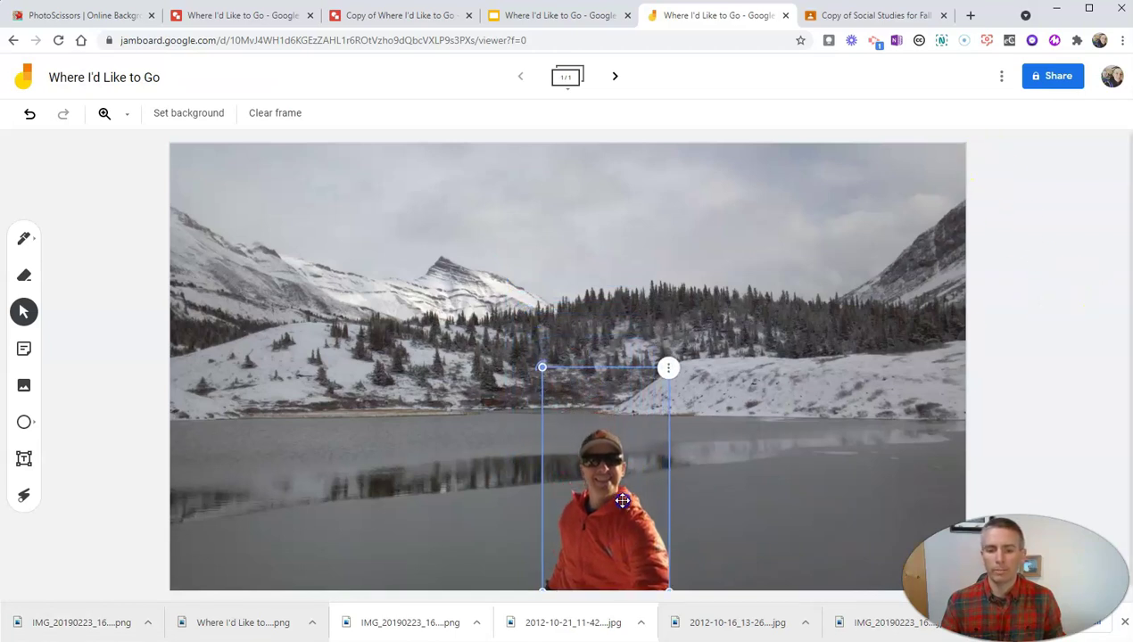
pyautogui.click(1002, 76)
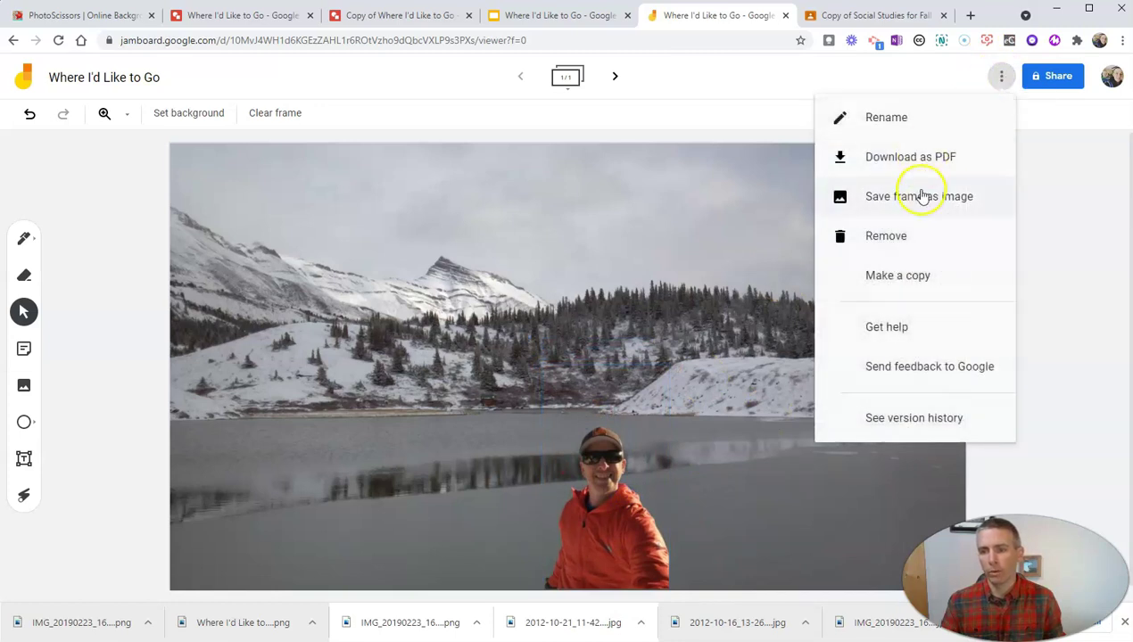
pyautogui.click(881, 82)
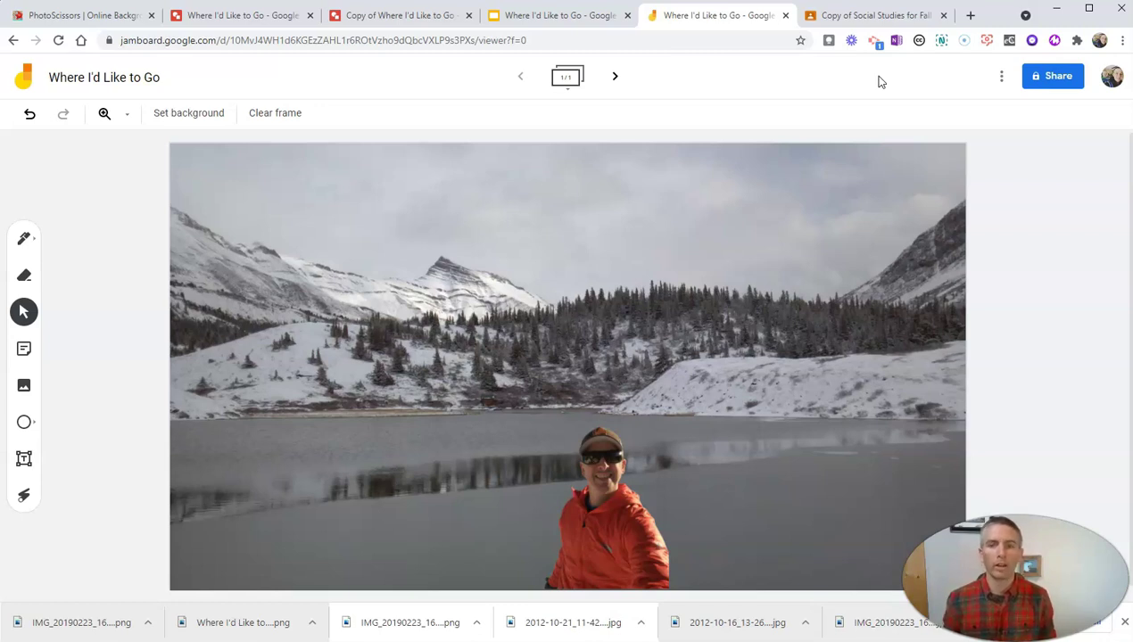
# Open the Copy of Social Studies for Fall 2021 class's Classwork and create a new assignment
pyautogui.click(859, 23)
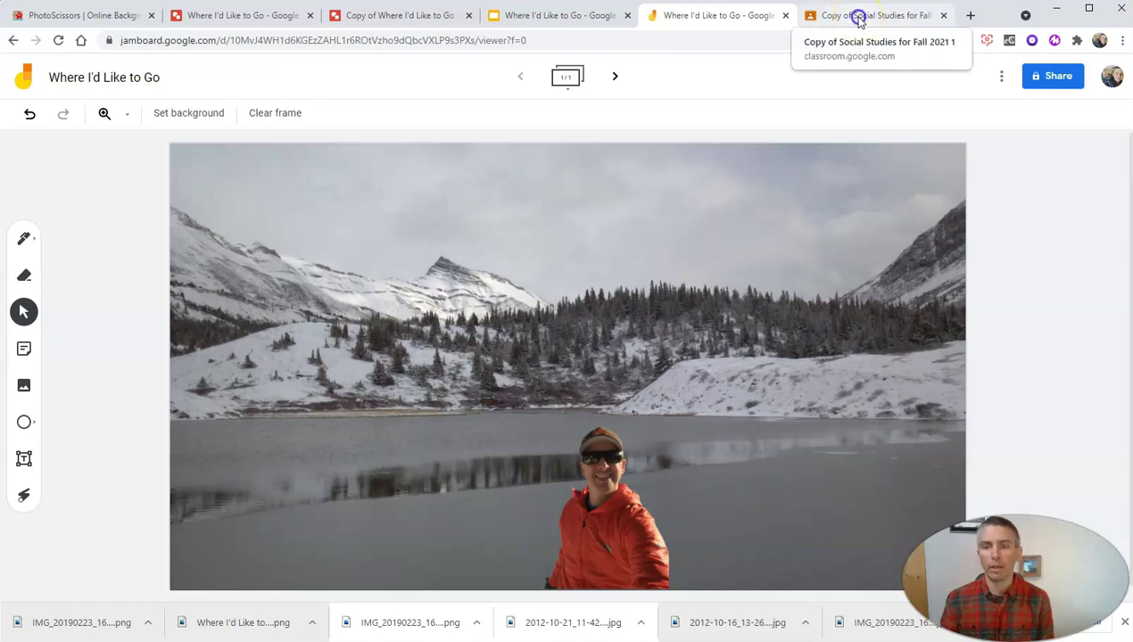
pyautogui.click(860, 17)
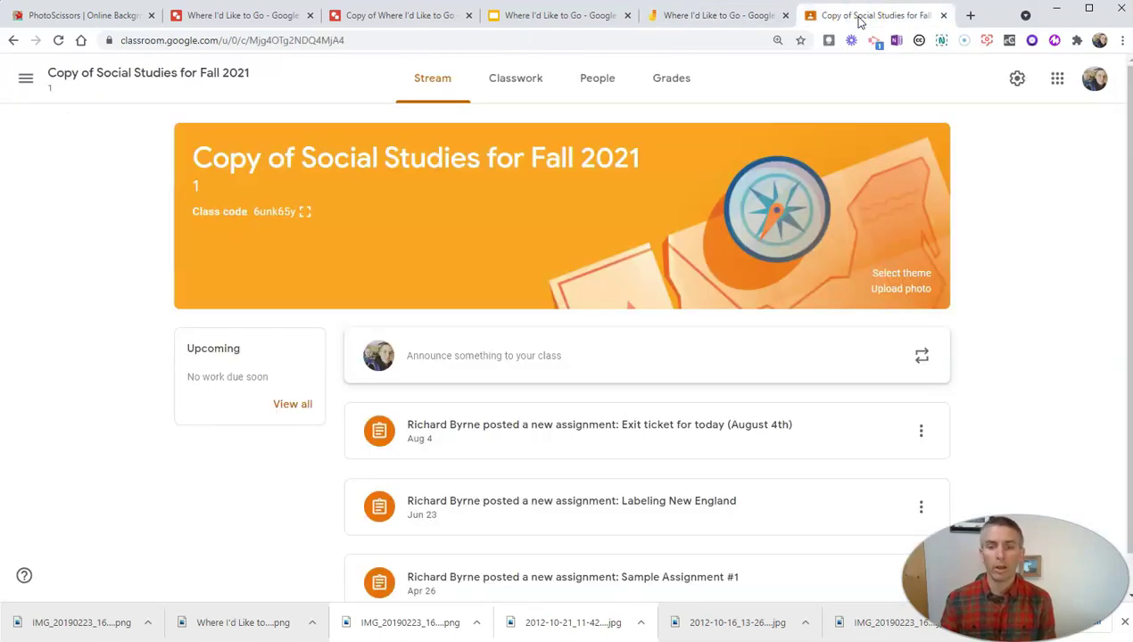
pyautogui.click(518, 80)
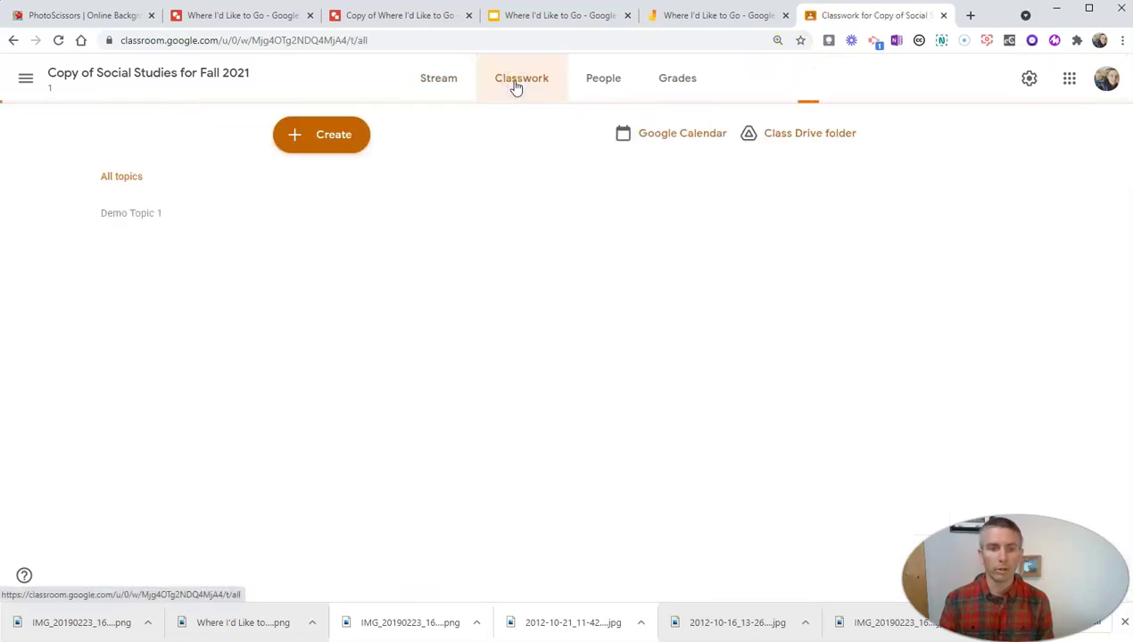
pyautogui.click(298, 142)
pyautogui.click(297, 139)
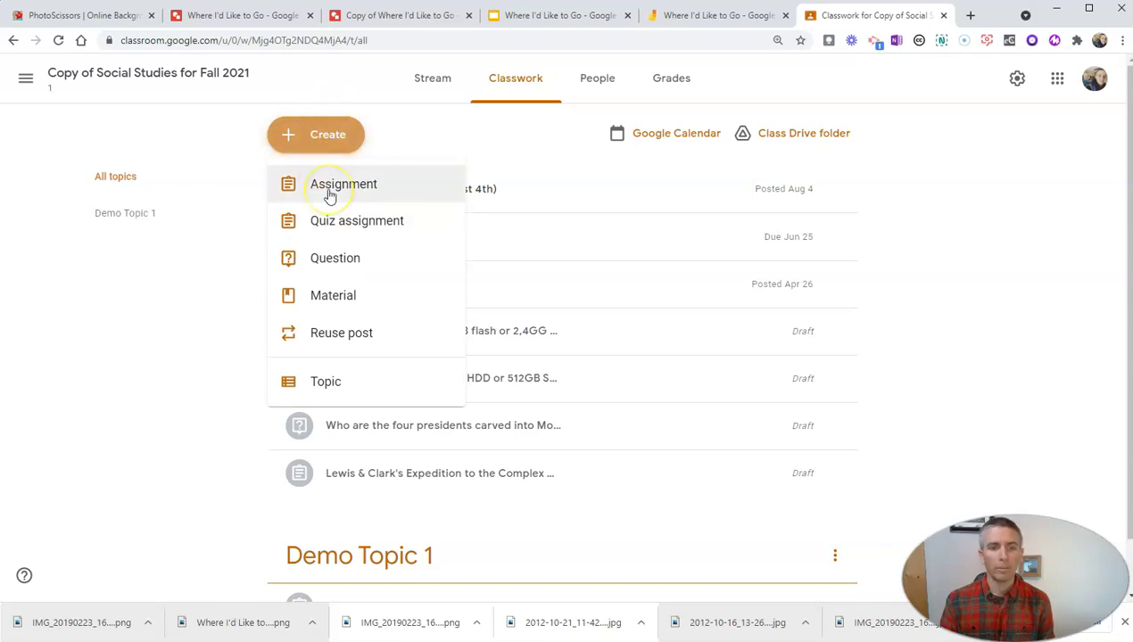
pyautogui.click(330, 192)
# Title the assignment 'Where would you like to go?' and write Photoscissors.com and Google Drawings directions
pyautogui.click(186, 156)
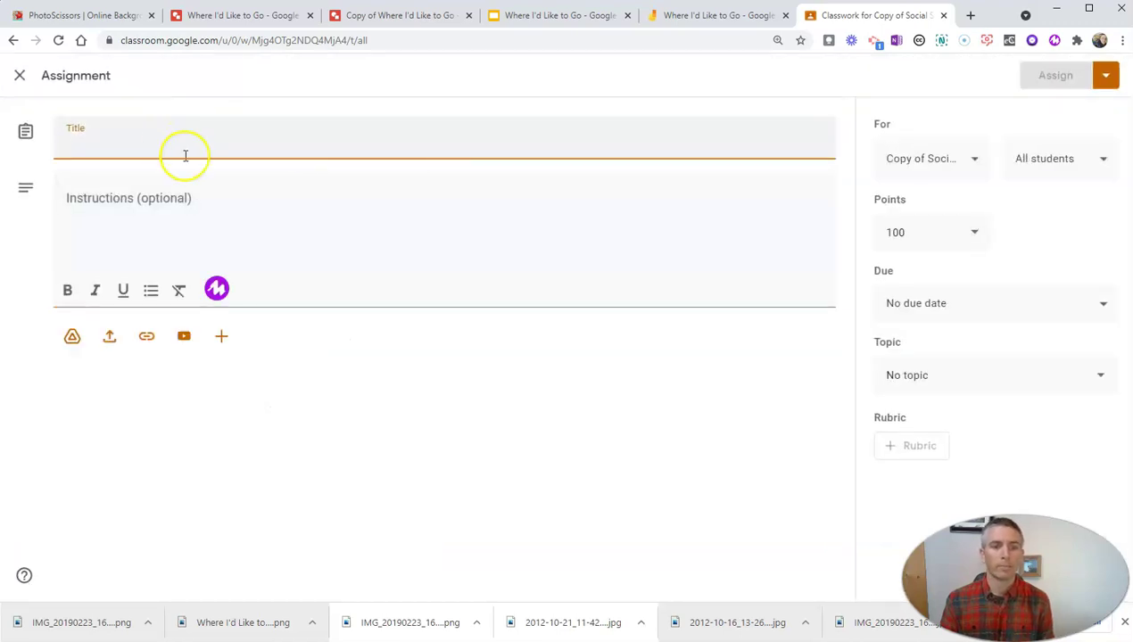
pyautogui.write('Wh')
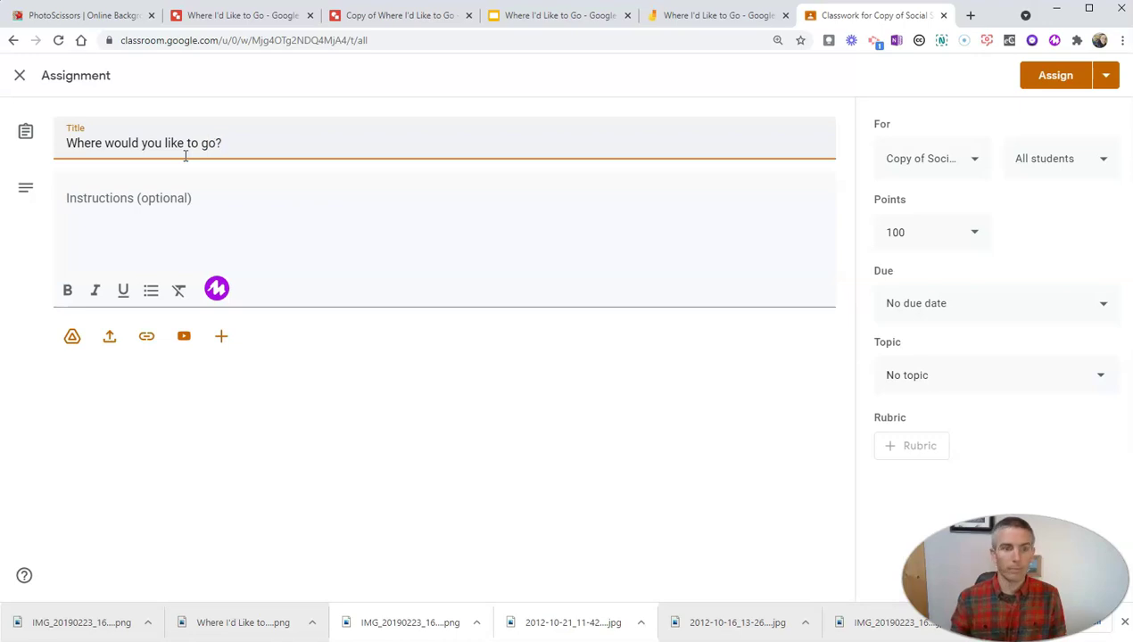
pyautogui.click(234, 205)
pyautogui.write('Ple')
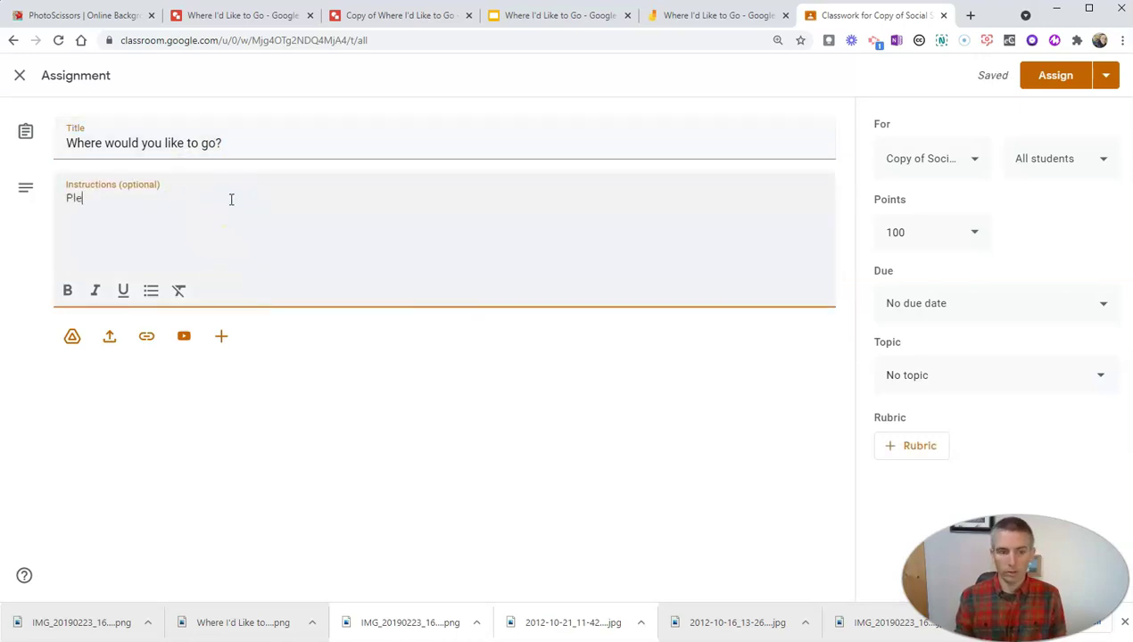
pyautogui.write('ase use')
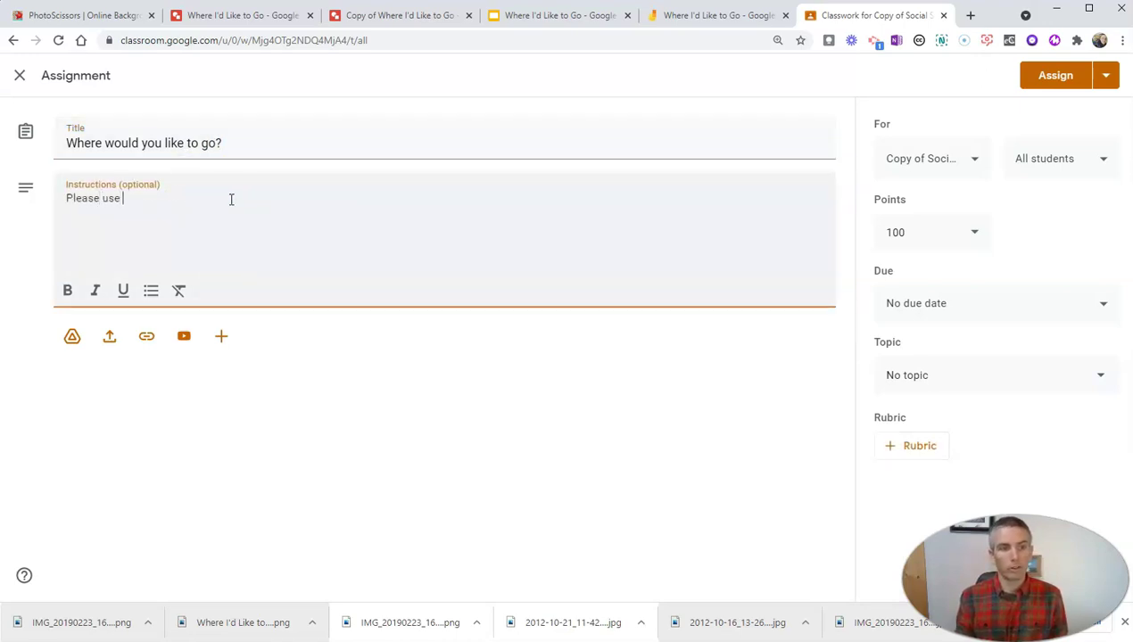
pyautogui.write(' Photos')
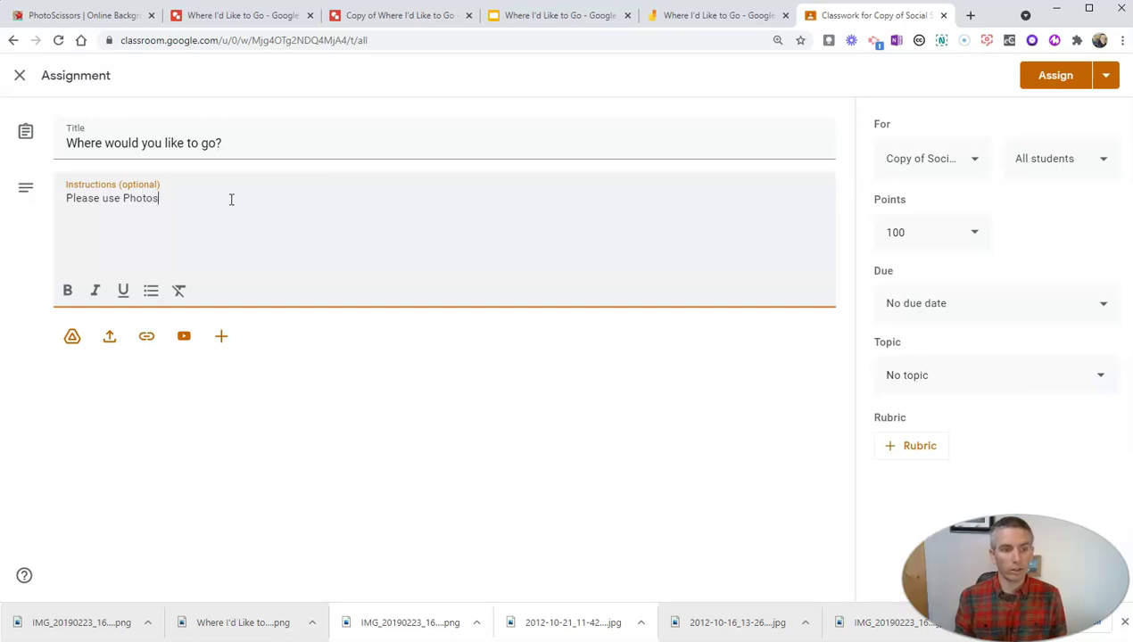
pyautogui.write('cissor')
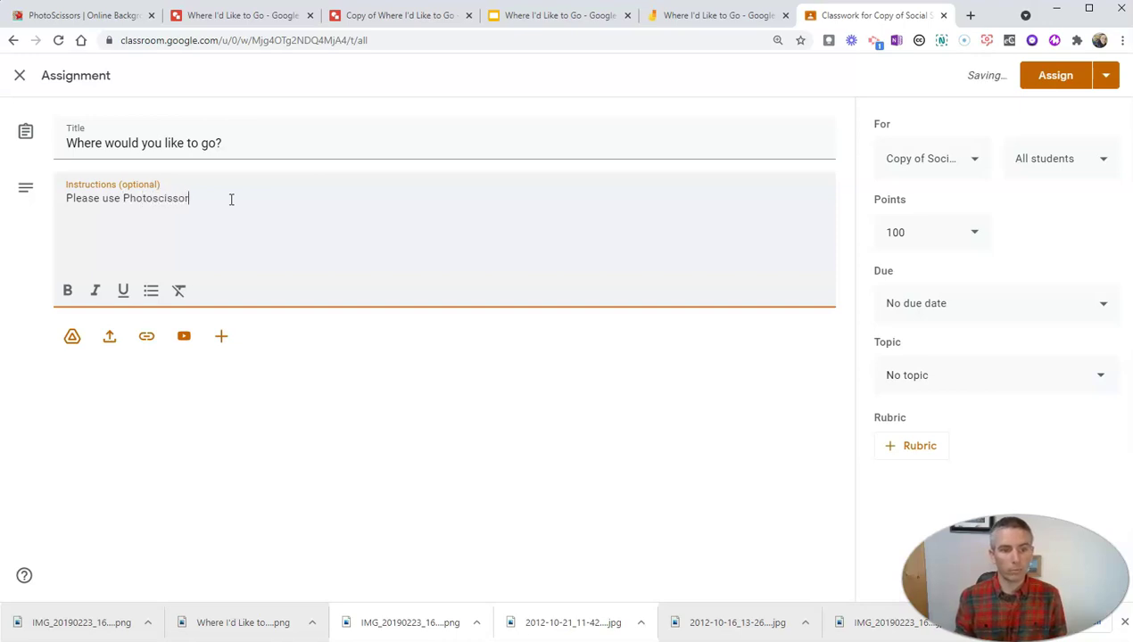
pyautogui.write('s.com to re')
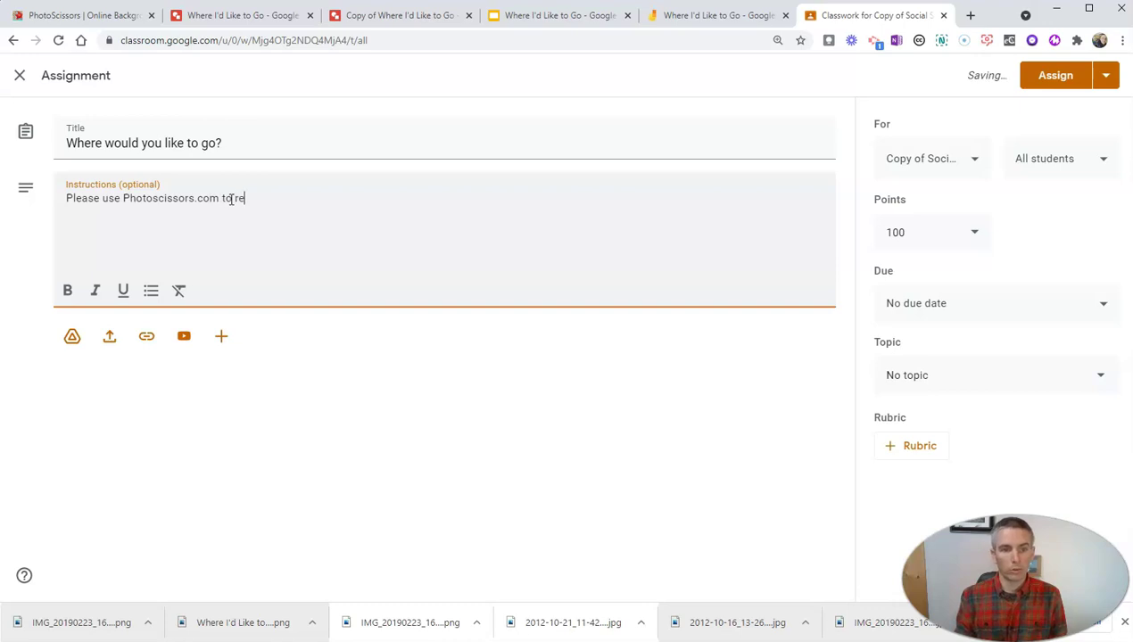
pyautogui.write('move the bac')
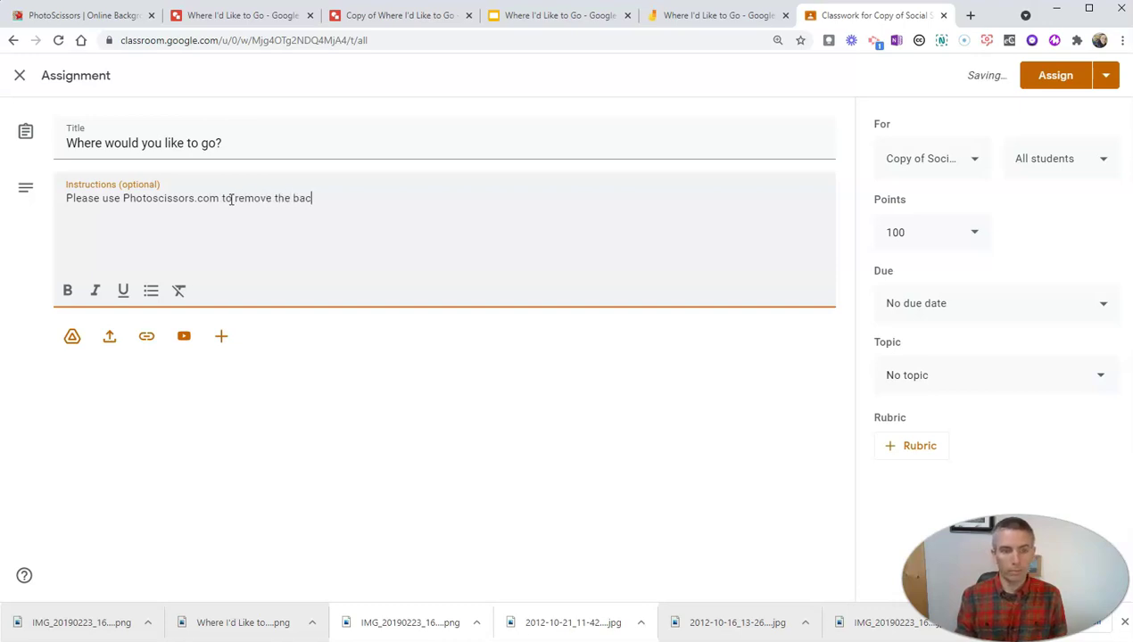
pyautogui.write('kground from')
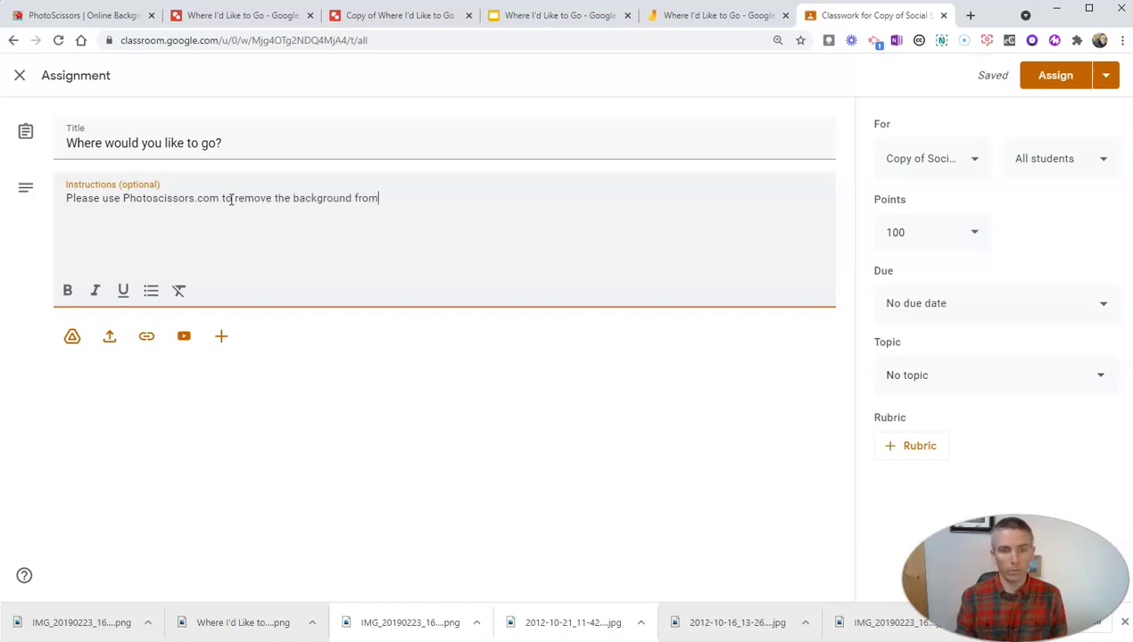
pyautogui.write('a picture of yourself.')
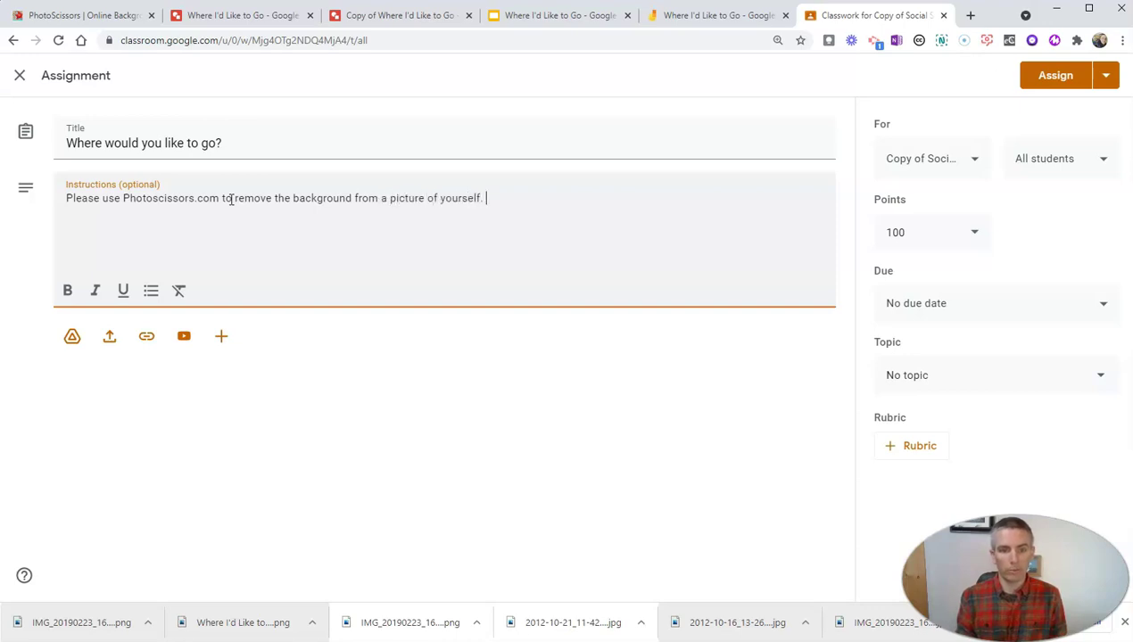
pyautogui.write('Then use t')
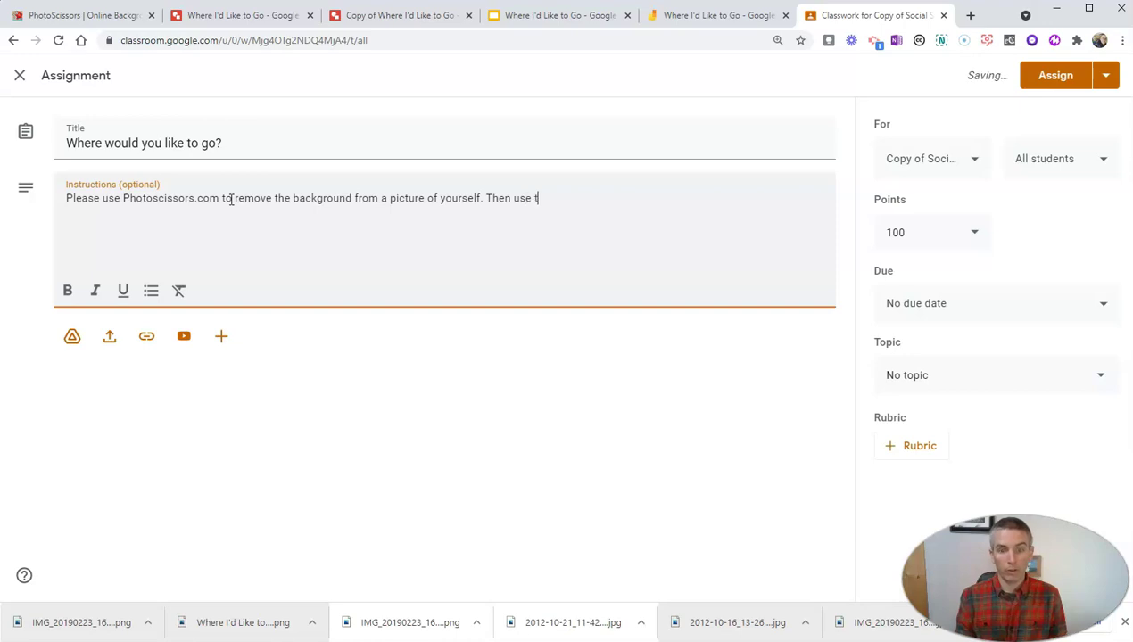
pyautogui.write('hat pict')
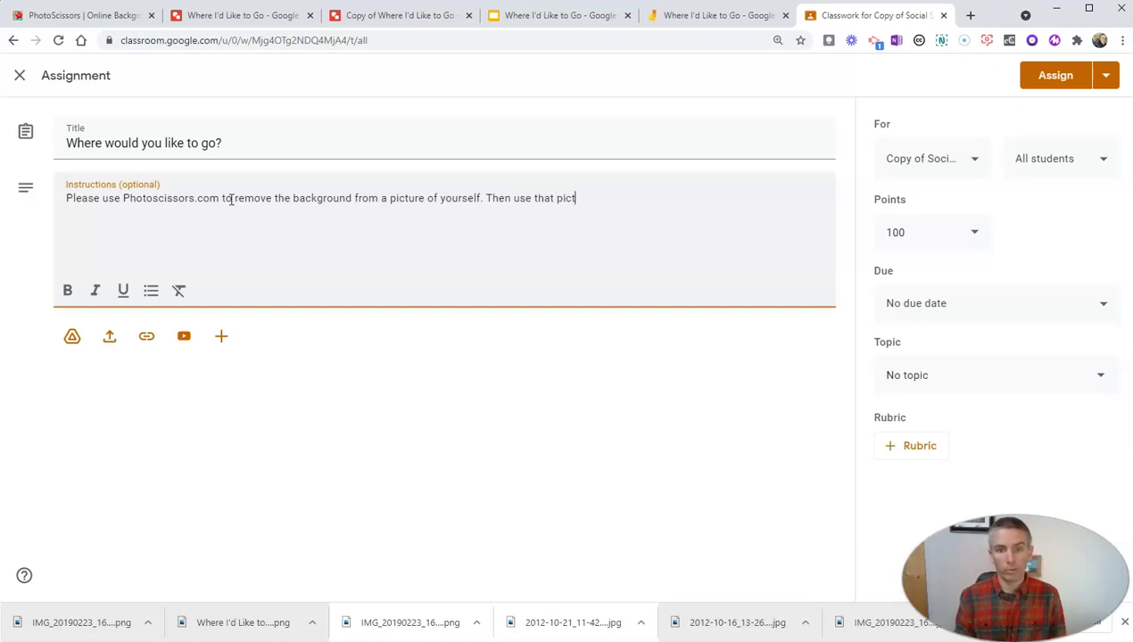
pyautogui.write('ure in Google Dr')
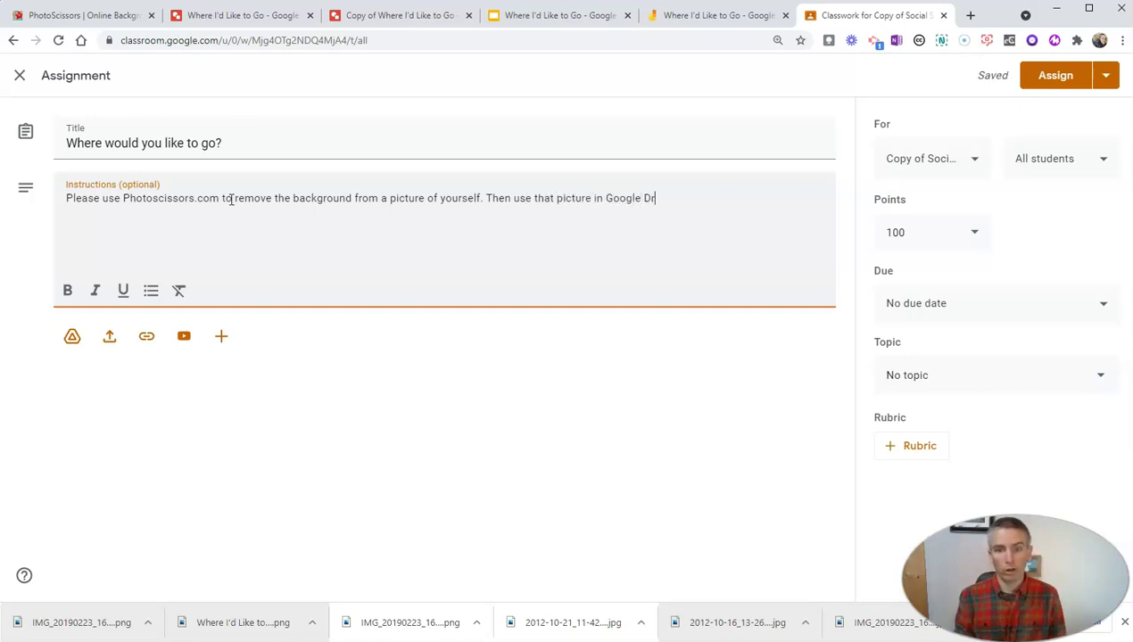
pyautogui.write('awings to ')
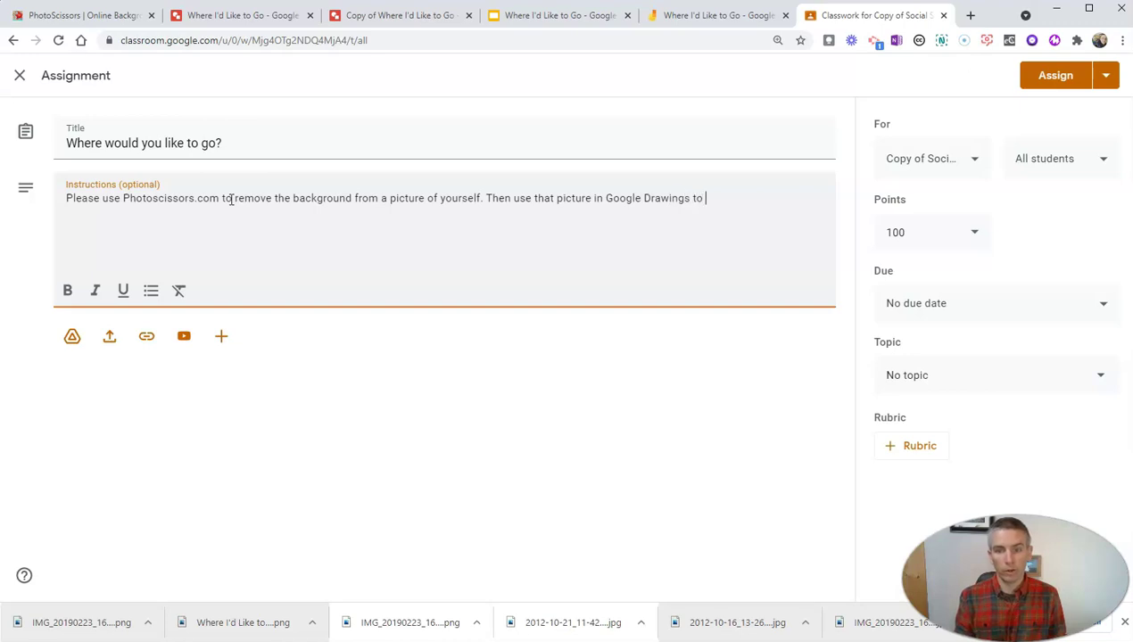
pyautogui.write('plrtually place yourself any')
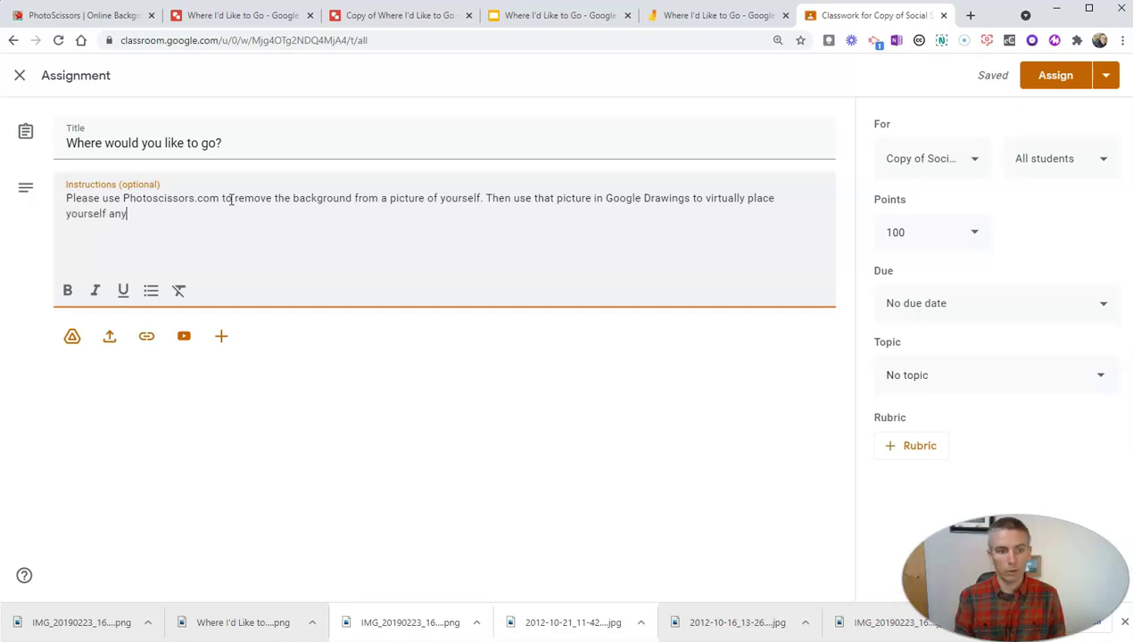
pyautogui.write('where in the world that you')
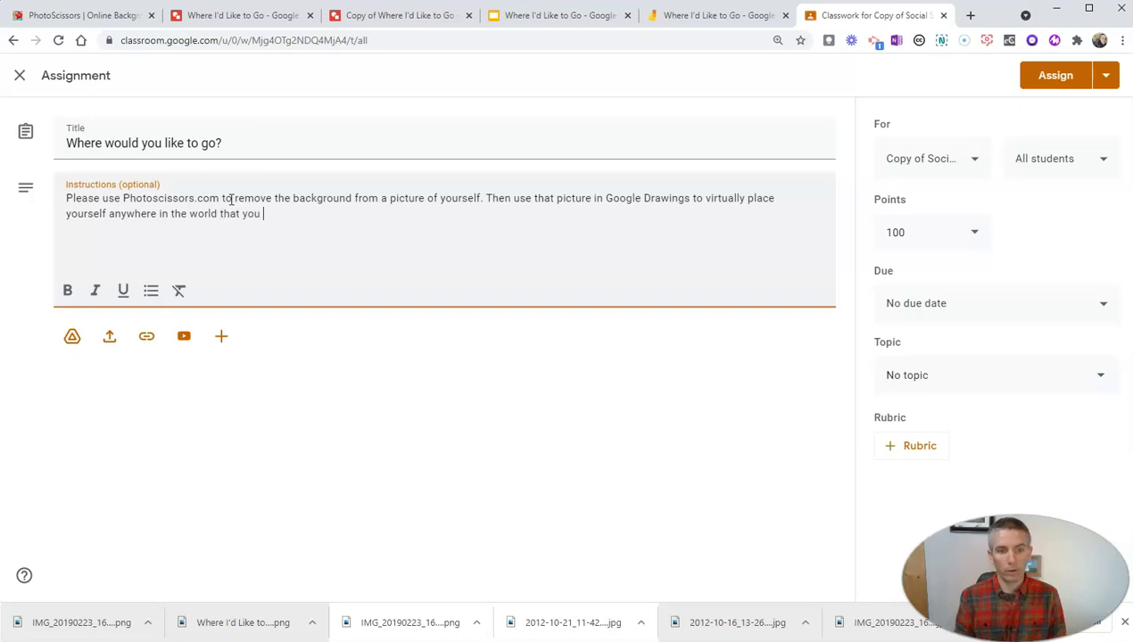
pyautogui.write(' would like to')
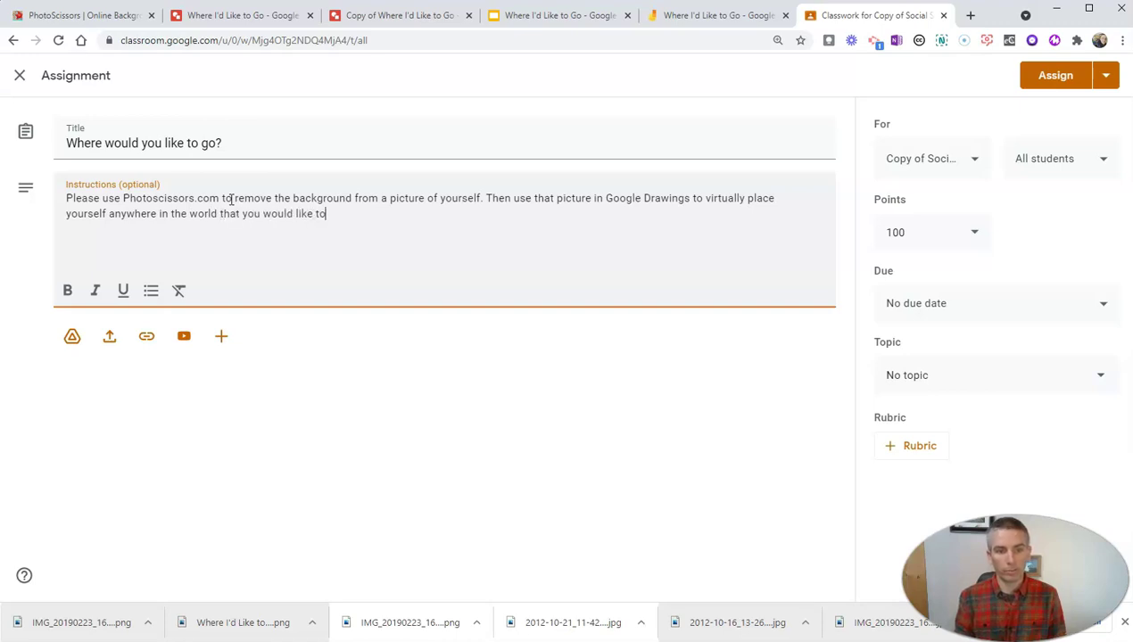
pyautogui.write(' go.')
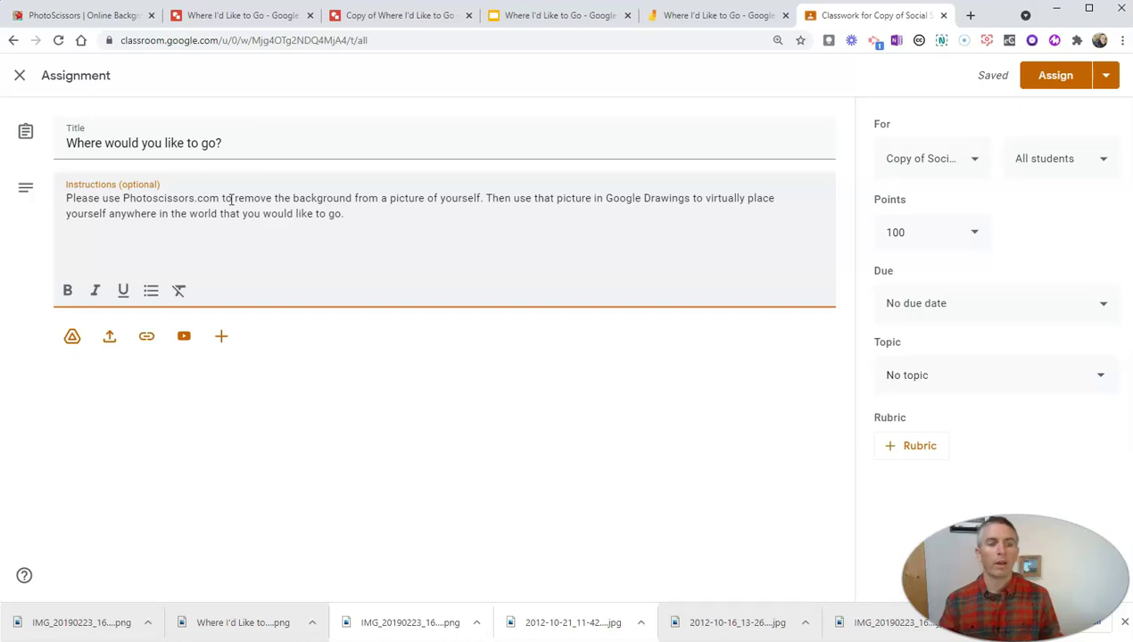
# Attach the Where I'd Like to Go drawing from Drive with Make a copy for each student
pyautogui.click(72, 337)
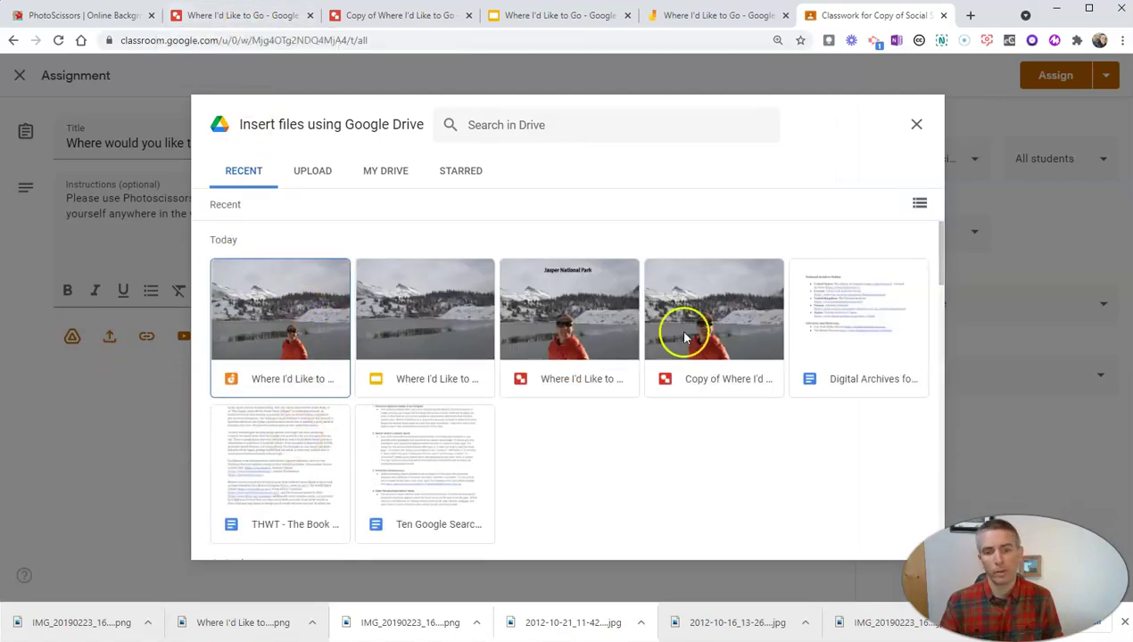
pyautogui.click(576, 344)
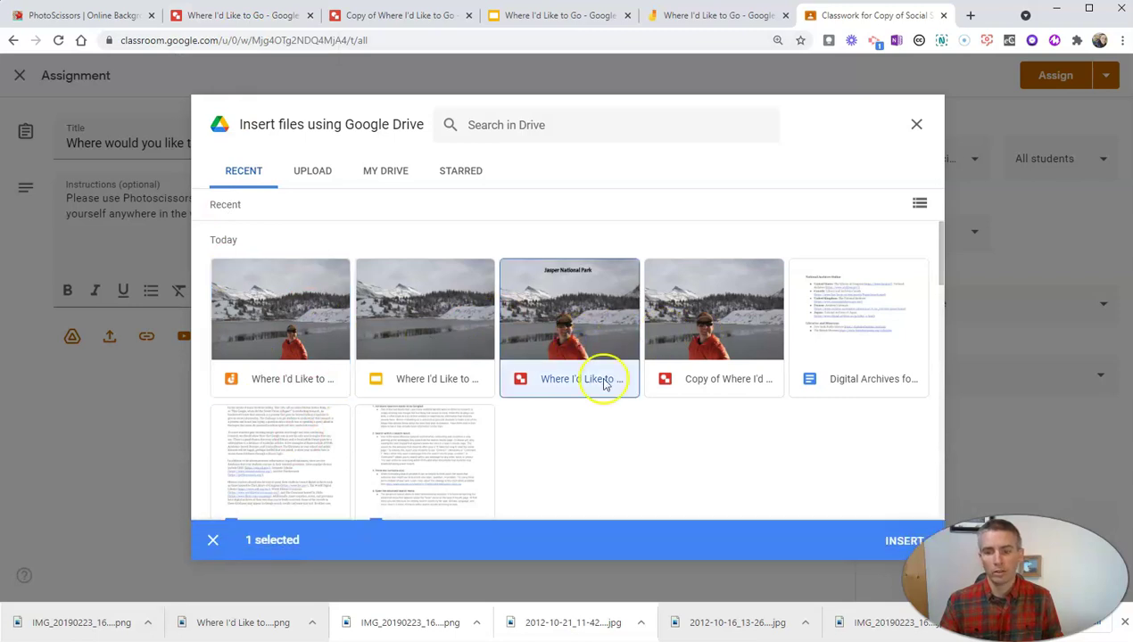
pyautogui.click(888, 540)
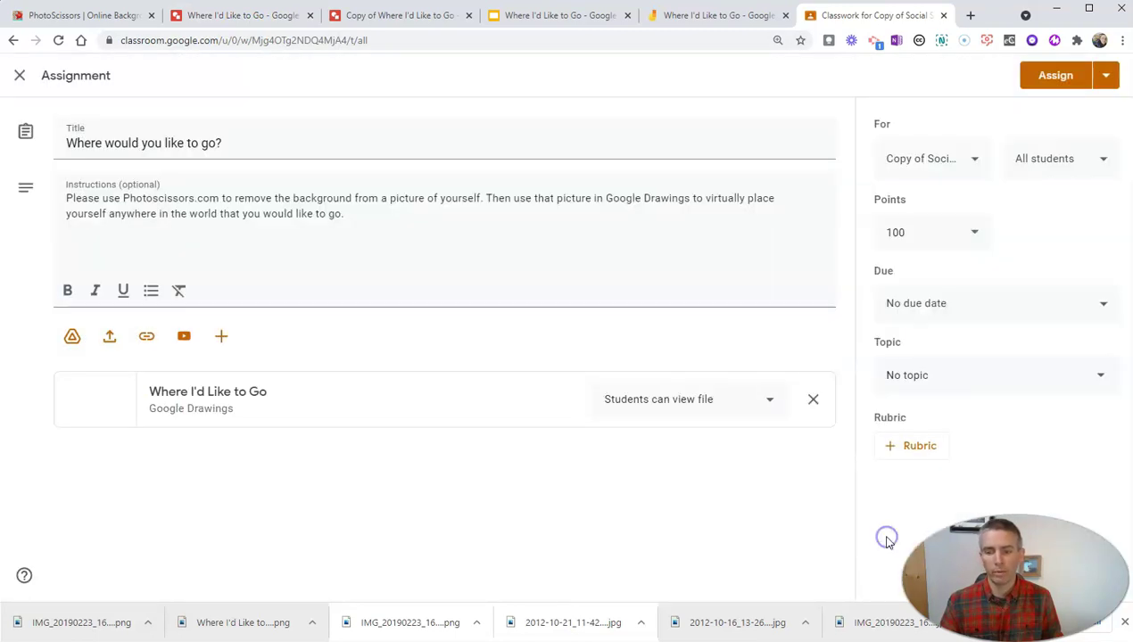
pyautogui.click(721, 411)
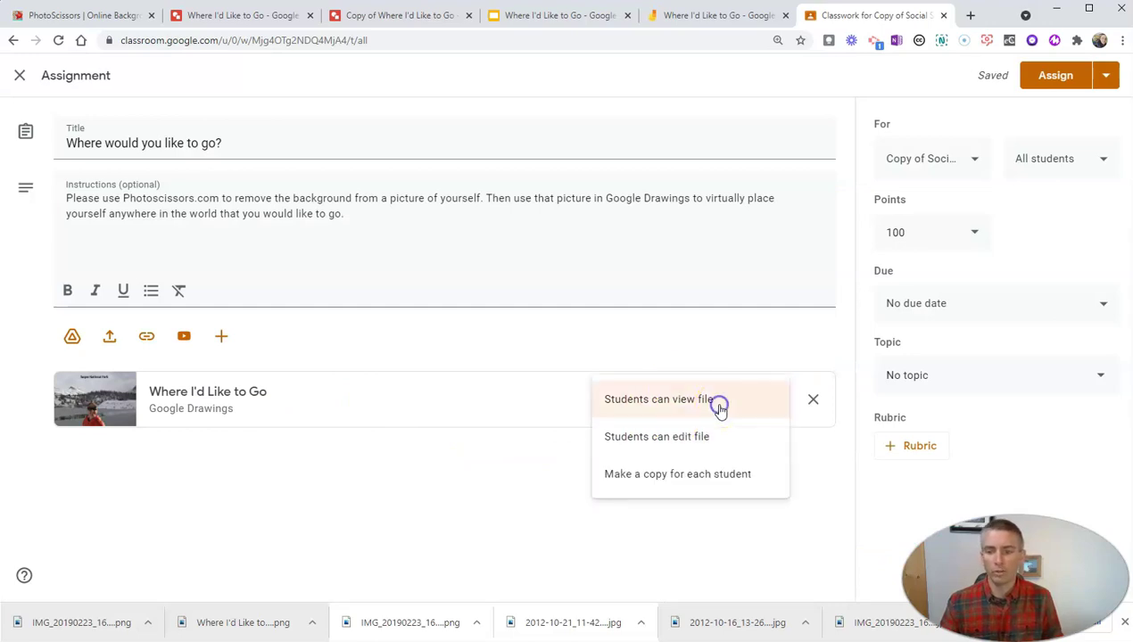
pyautogui.click(713, 474)
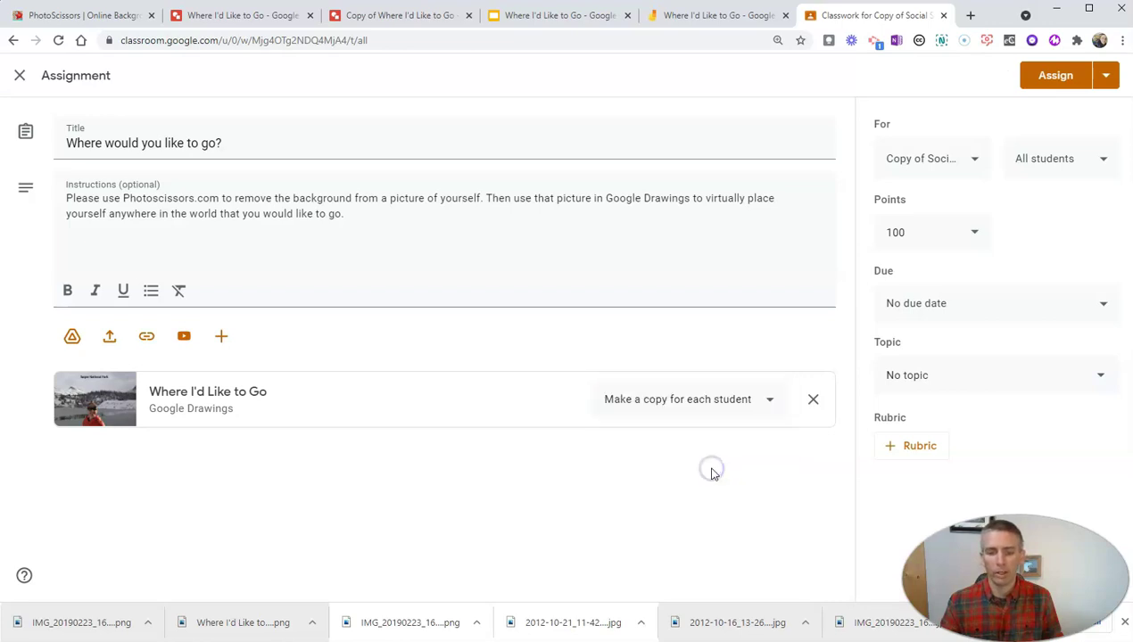
# Add a sentence to the instructions asking students to modify the copy they've been given
pyautogui.click(394, 216)
pyautogui.write('P')
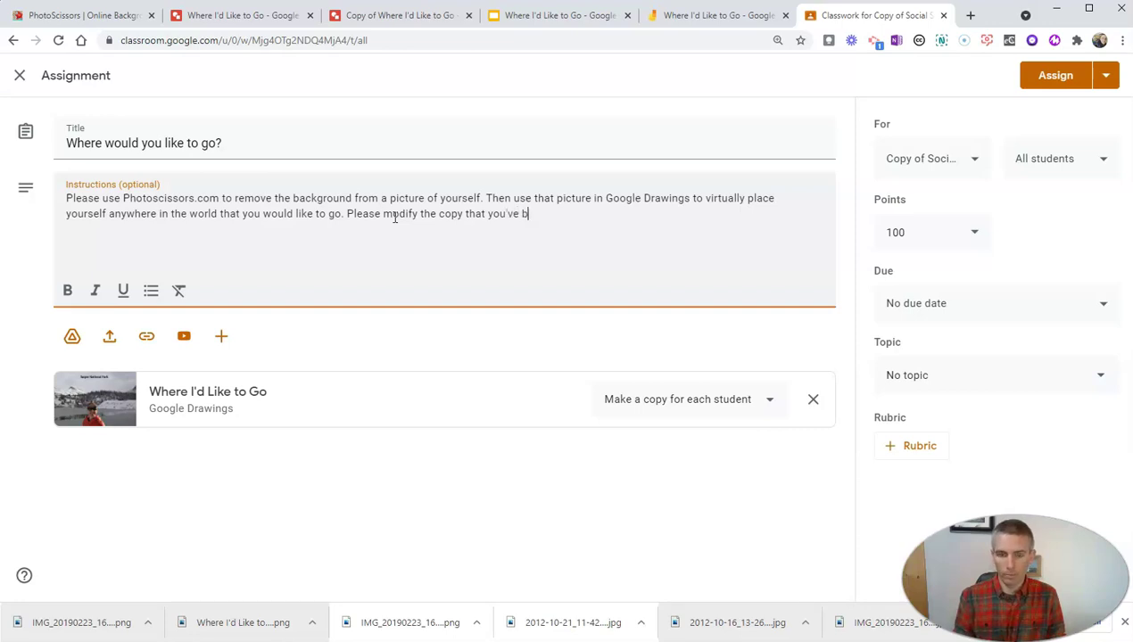
pyautogui.write('een gi')
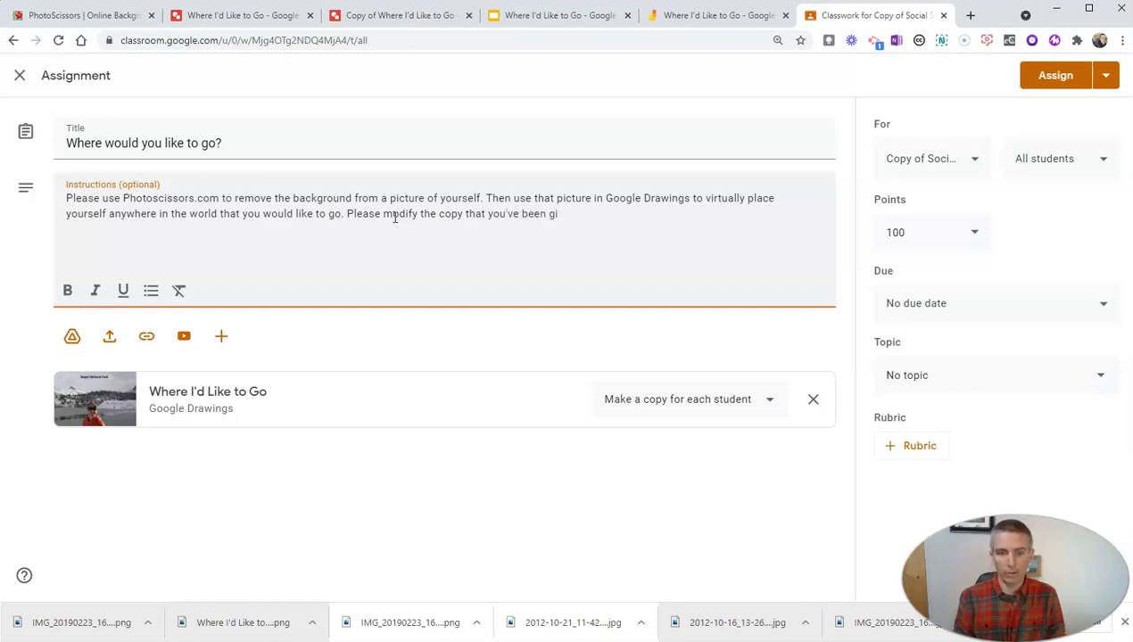
pyautogui.write('ven.')
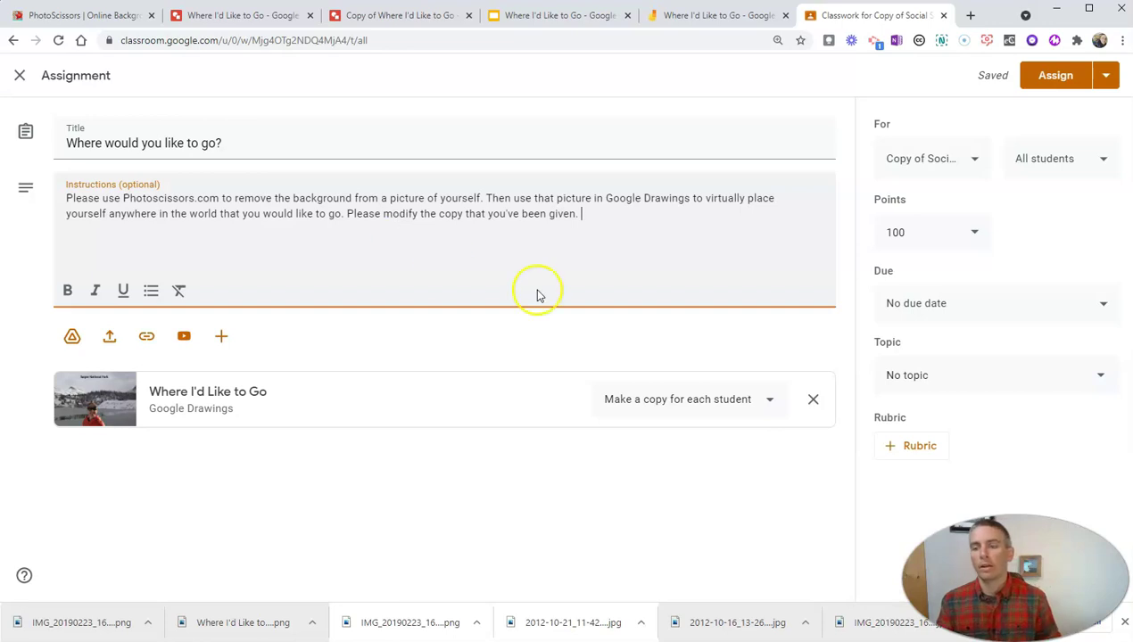
# Set the assignment's due date to Friday, Aug 13
pyautogui.click(973, 317)
pyautogui.click(971, 368)
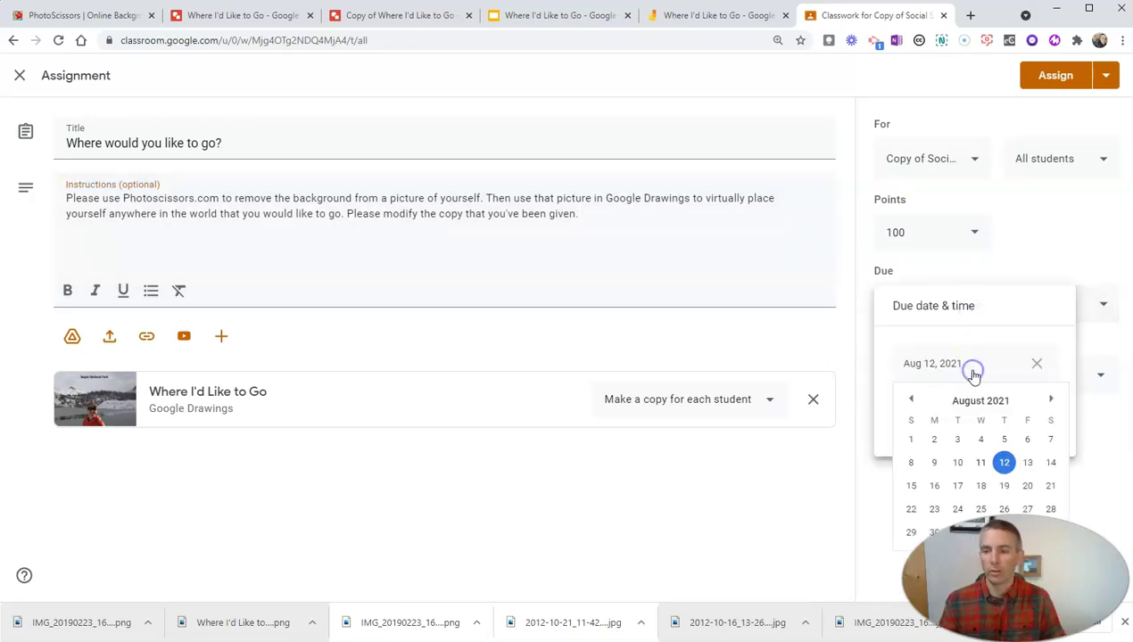
pyautogui.click(1031, 467)
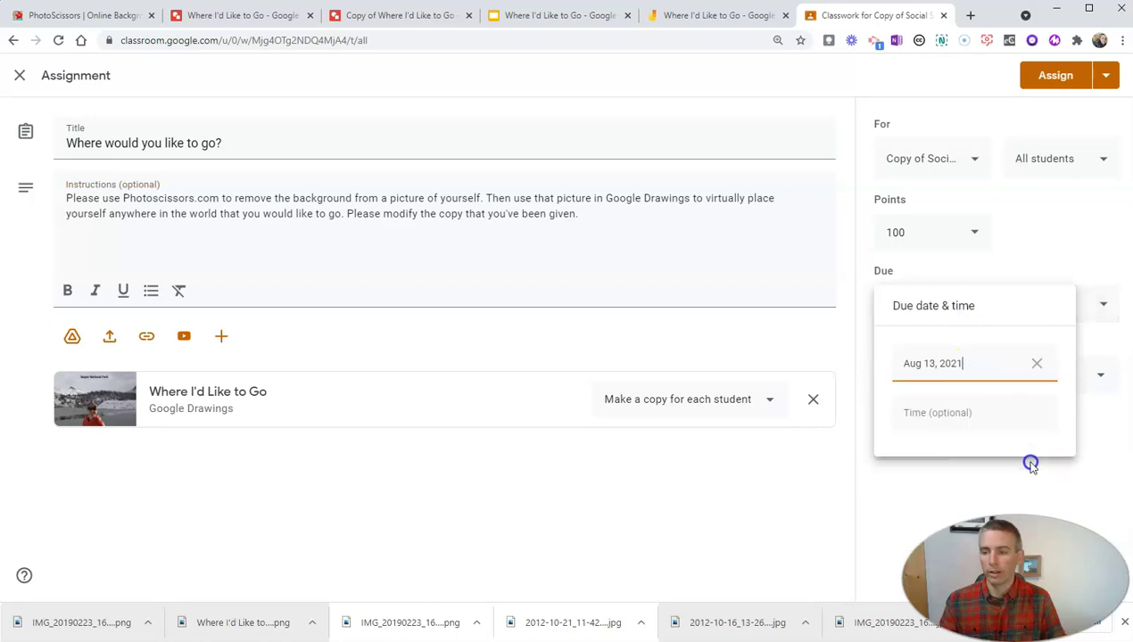
pyautogui.click(1079, 296)
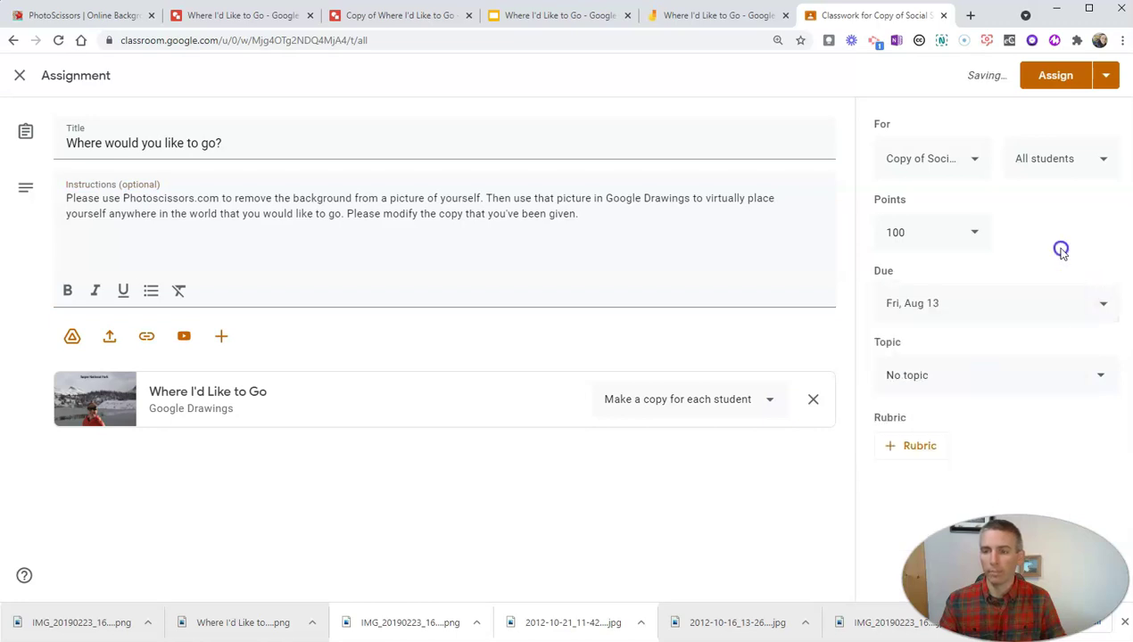
# Create the topic 'Getting To Know Each Other' for the assignment
pyautogui.click(956, 375)
pyautogui.click(934, 415)
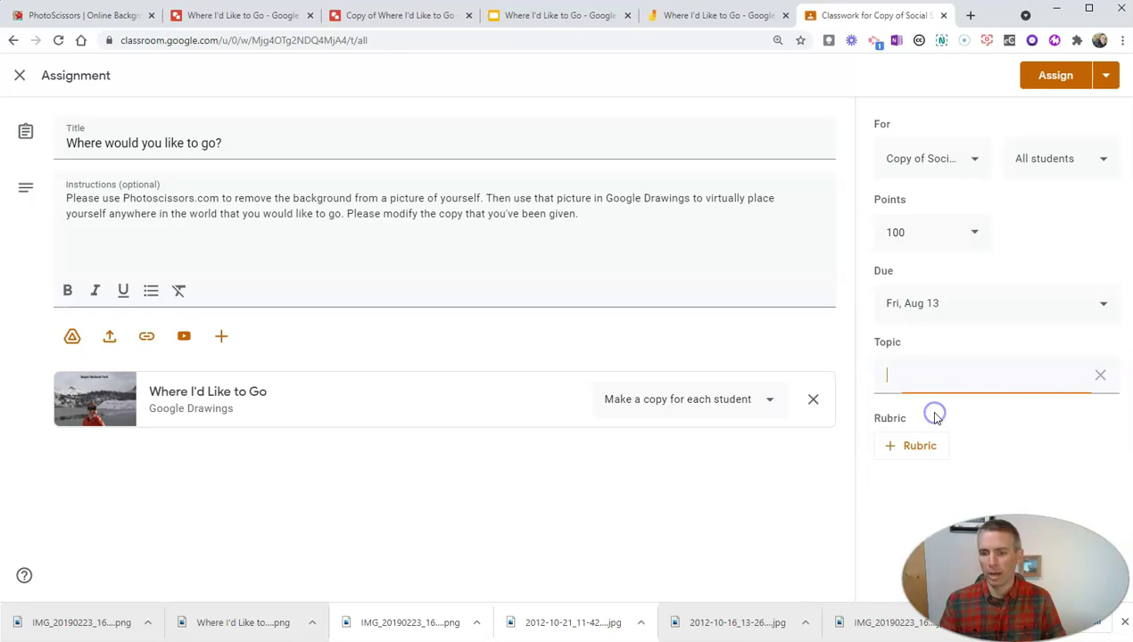
pyautogui.write('G')
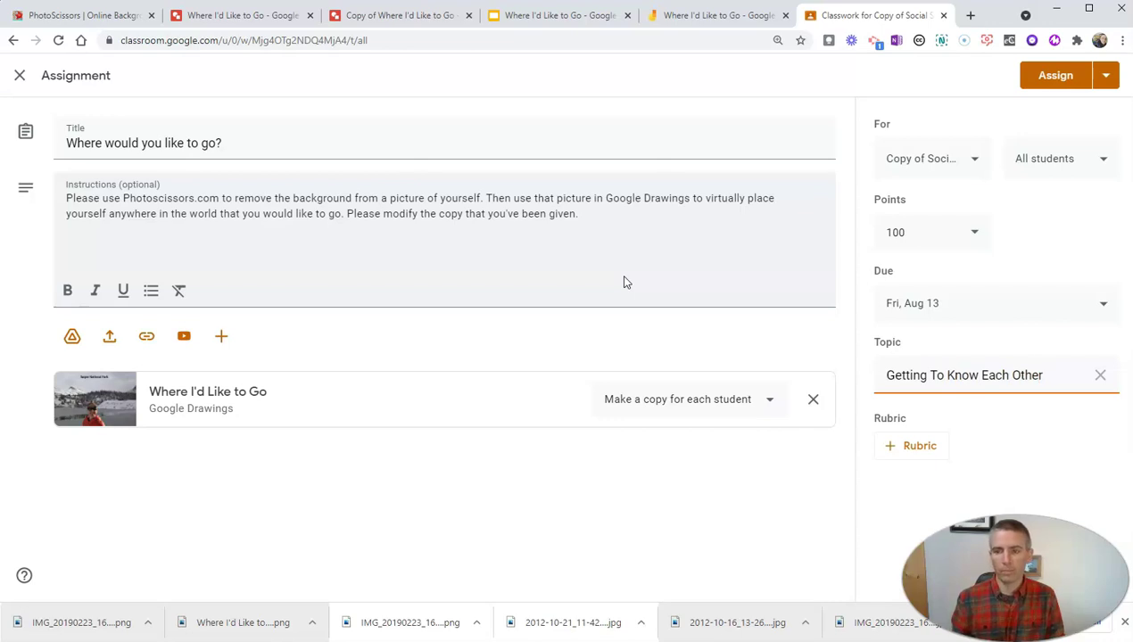
pyautogui.write('etting To Know Each Other')
# Assign the drawing assignment, due Fri, Aug 13, under the topic 'Getting To Know Each Other'
pyautogui.click(1058, 80)
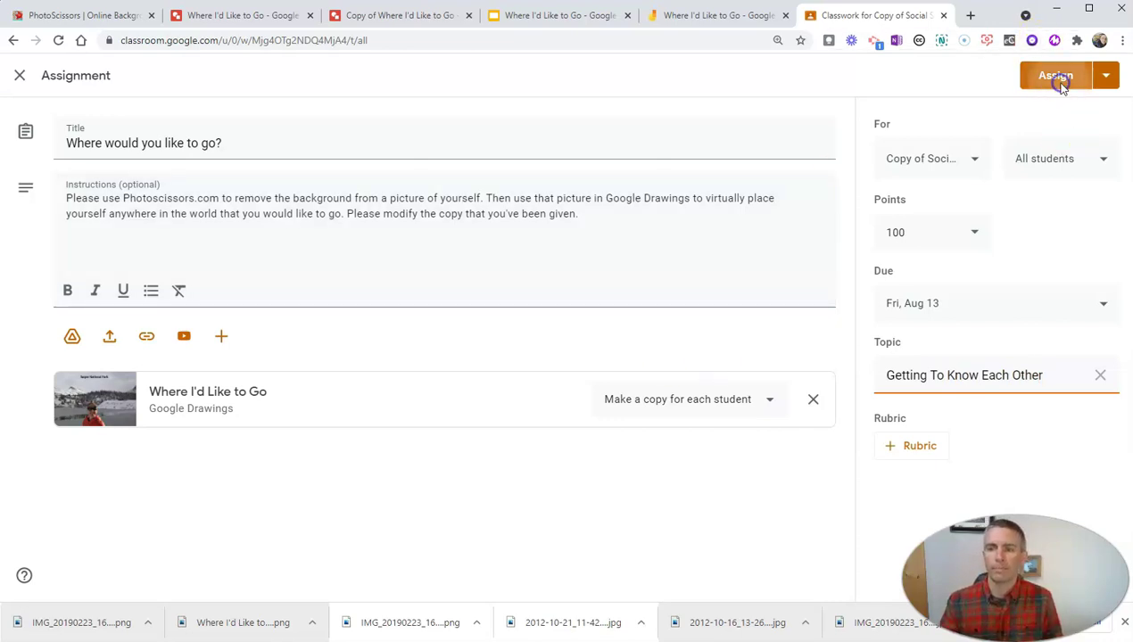